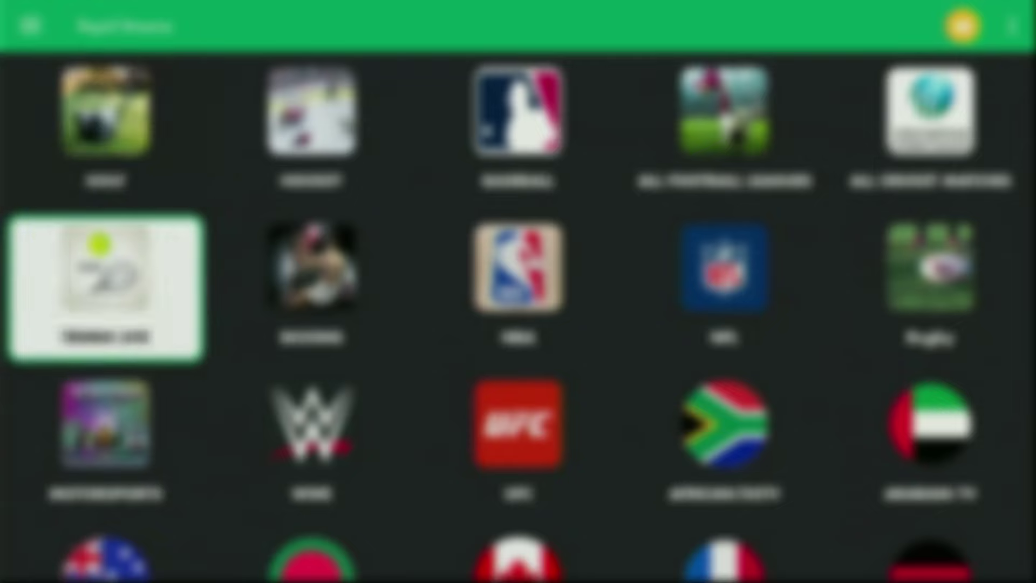
Browse down the Rapid Streamz categories past India TV and open Sports TV
{"action": "key", "text": "Down"}
{"action": "key", "text": "Down"}
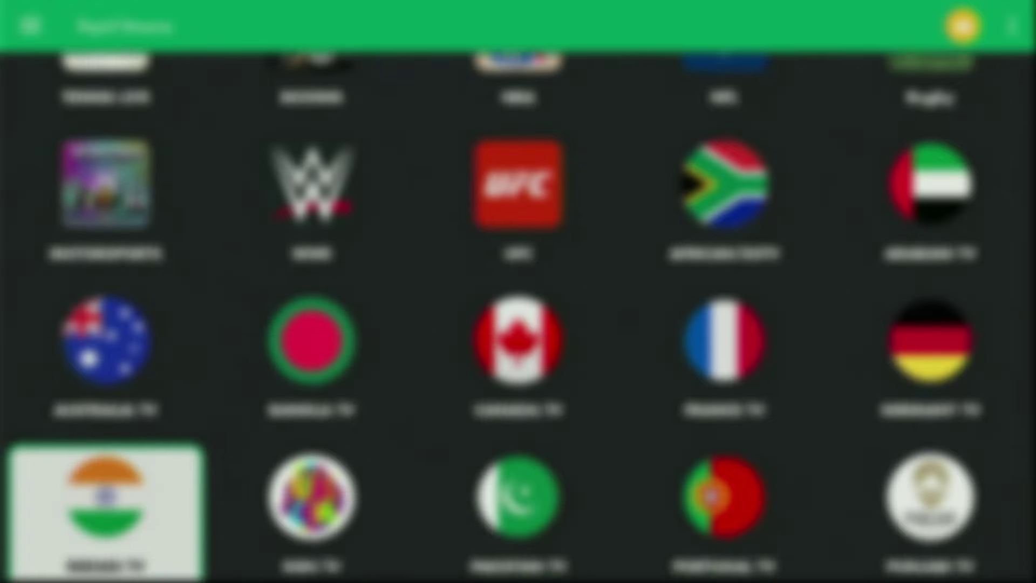
{"action": "key", "text": "Down"}
{"action": "key", "text": "Down"}
{"action": "key", "text": "Right"}
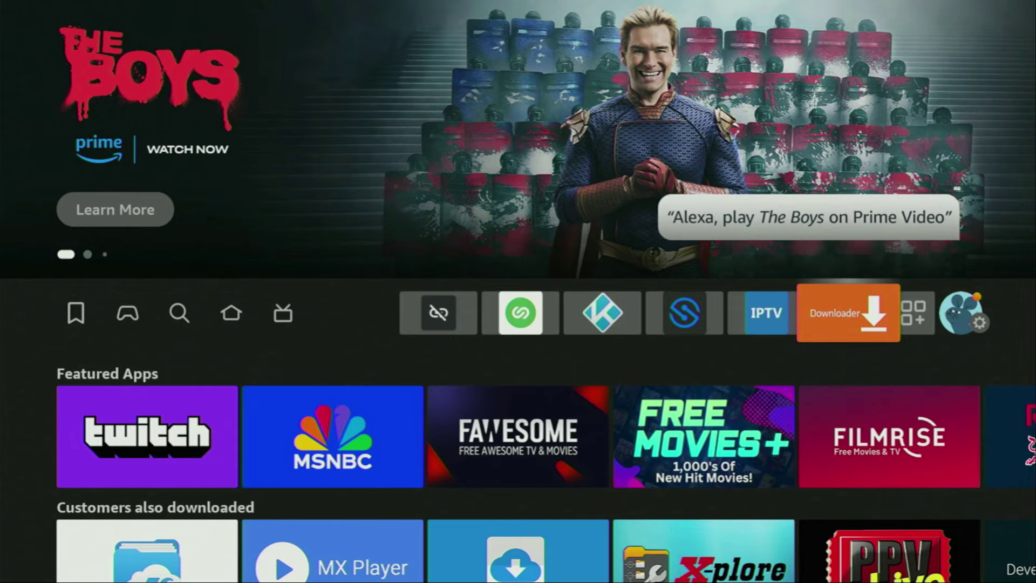
Open the Find search page and enter the letter D
{"action": "key", "text": "Left"}
{"action": "key", "text": "Left"}
{"action": "key", "text": "Left"}
{"action": "key", "text": "Left"}
{"action": "key", "text": "Left"}
{"action": "key", "text": "Left"}
{"action": "key", "text": "Left"}
{"action": "key", "text": "Left"}
{"action": "key", "text": "Left"}
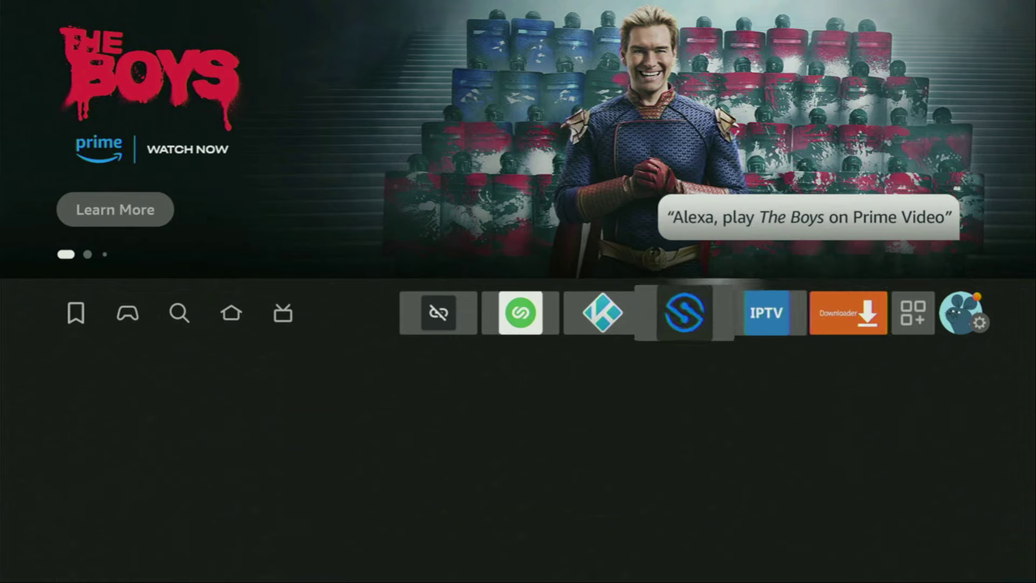
{"action": "key", "text": "Right"}
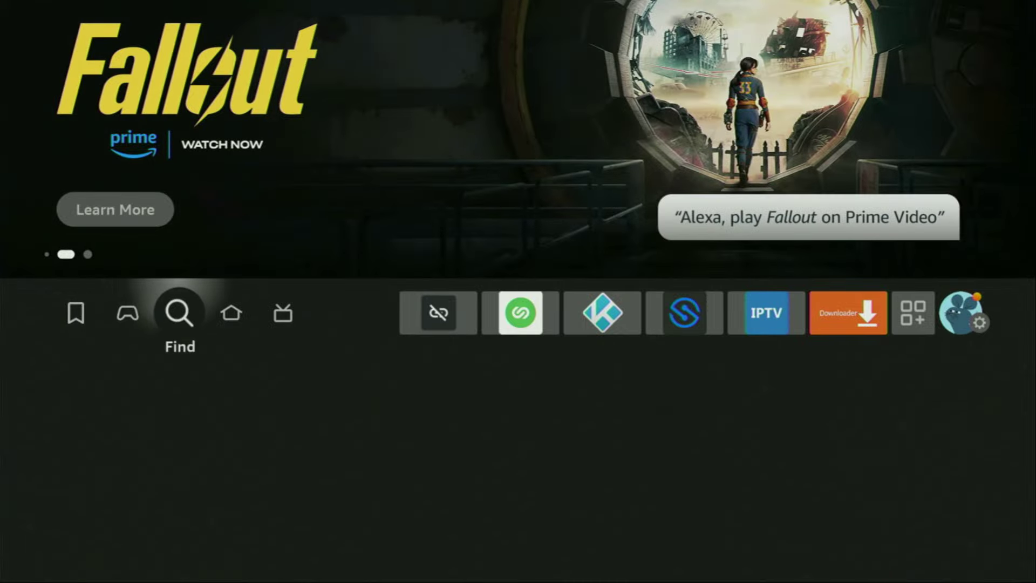
{"action": "key", "text": "Down"}
{"action": "key", "text": "Right"}
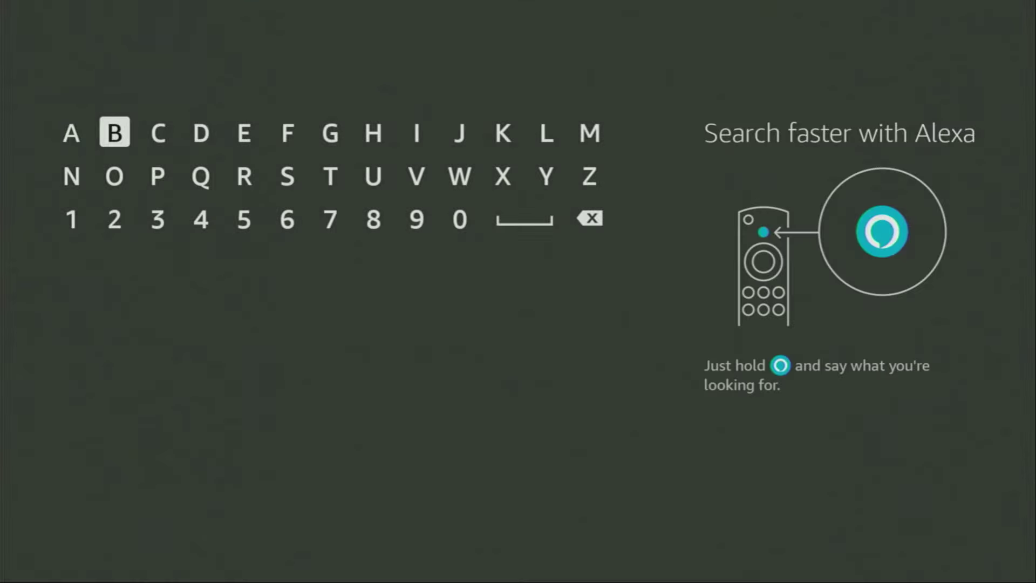
{"action": "key", "text": "Right"}
{"action": "key", "text": "Right"}
{"action": "key", "text": "Return"}
{"action": "key", "text": "Down"}
Add the letter O and choose the Downloader suggestion
{"action": "key", "text": "Left"}
{"action": "key", "text": "Left"}
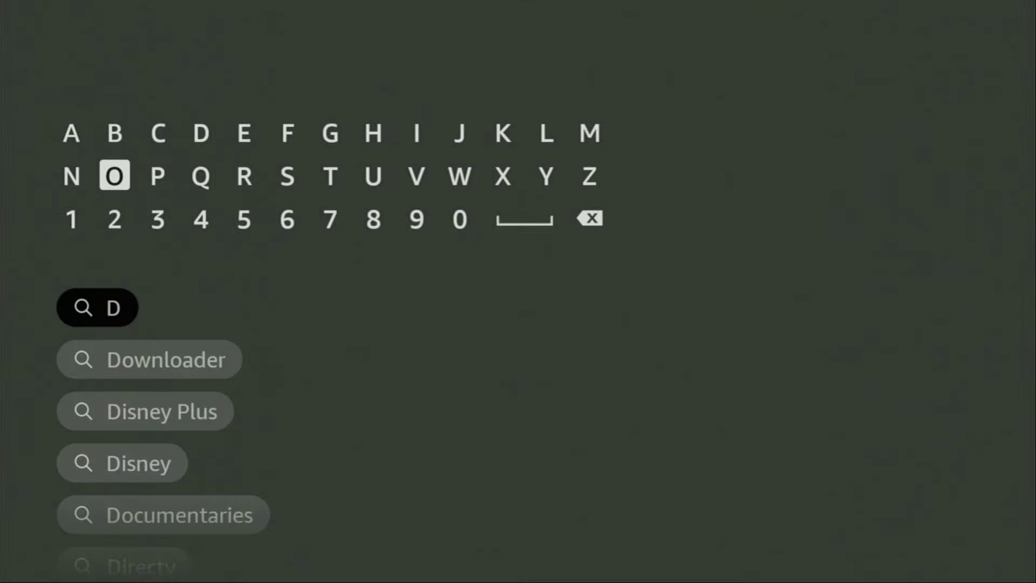
{"action": "key", "text": "Return"}
{"action": "key", "text": "Down"}
{"action": "key", "text": "Down"}
{"action": "key", "text": "Down"}
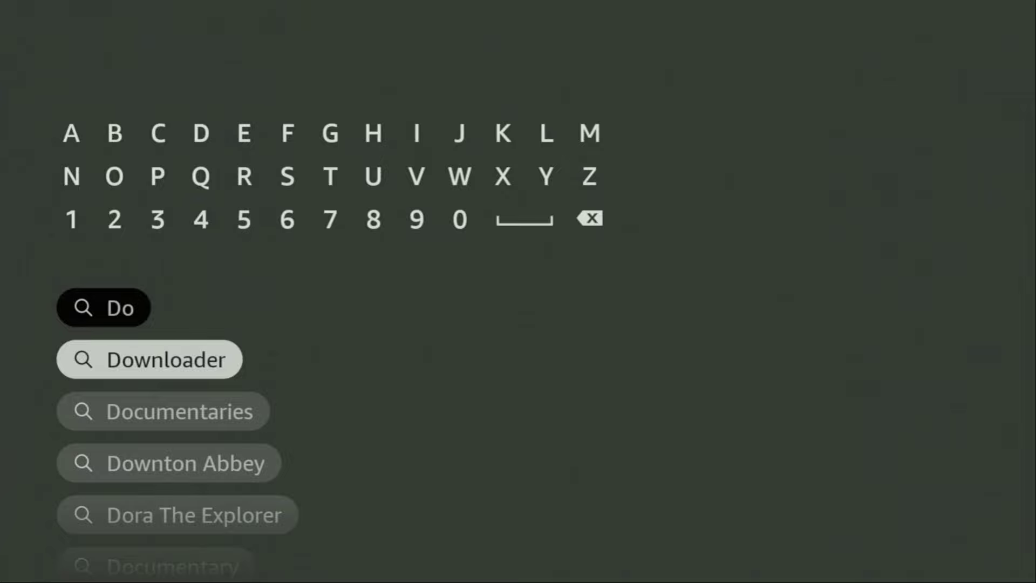
{"action": "key", "text": "Return"}
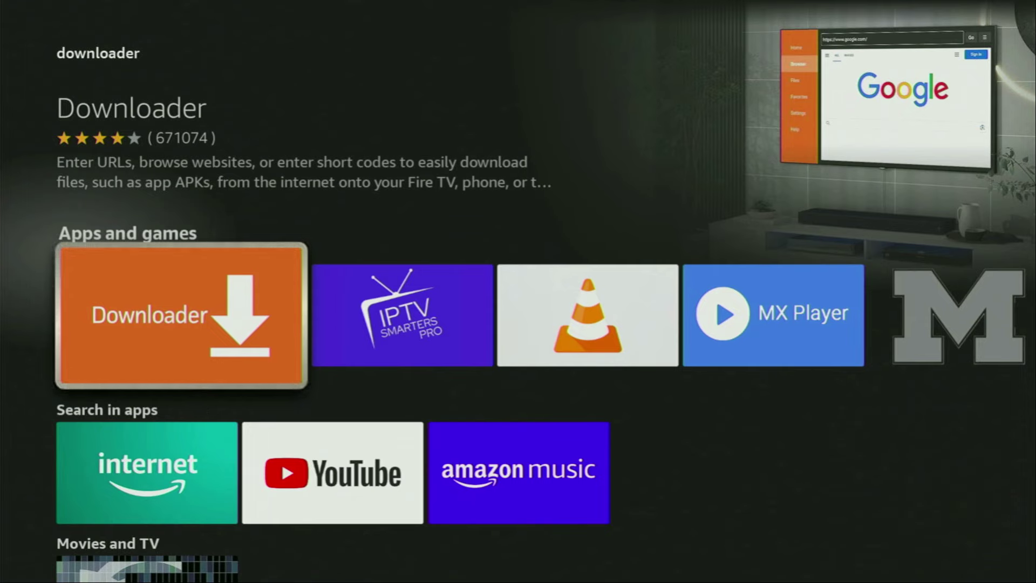
Leave the search results, go to the Settings gear and open My Fire TV
{"action": "key", "text": "Return"}
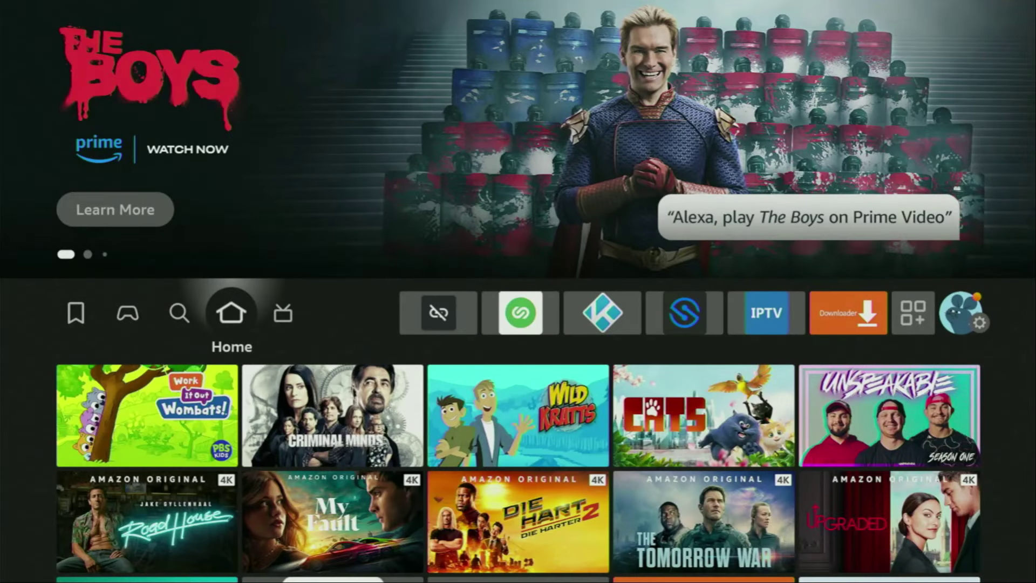
{"action": "key", "text": "Right"}
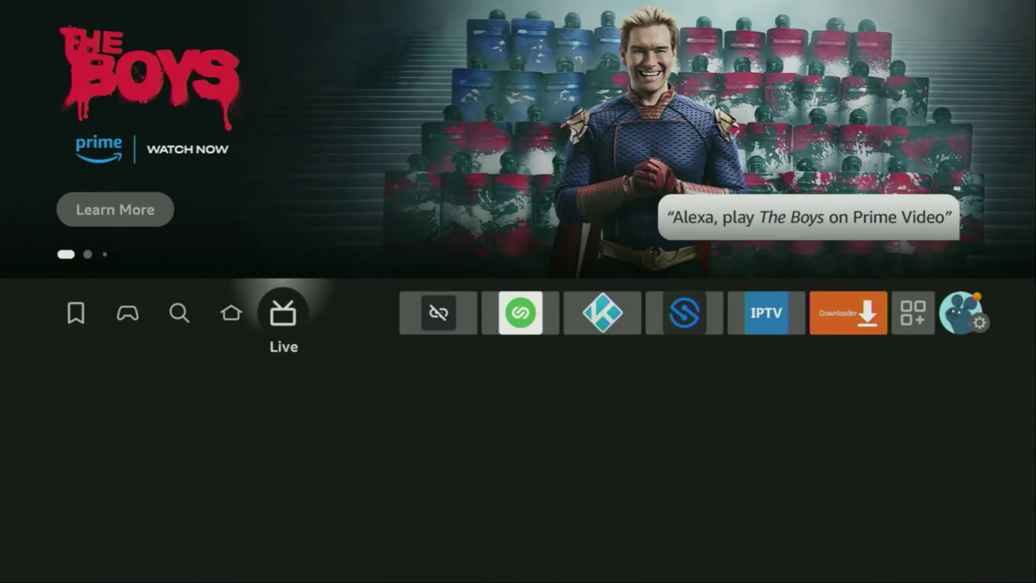
{"action": "key", "text": "Right"}
{"action": "key", "text": "Right"}
{"action": "key", "text": "Right"}
{"action": "key", "text": "Right"}
{"action": "key", "text": "Right"}
{"action": "key", "text": "Right"}
{"action": "key", "text": "Right"}
{"action": "key", "text": "Right"}
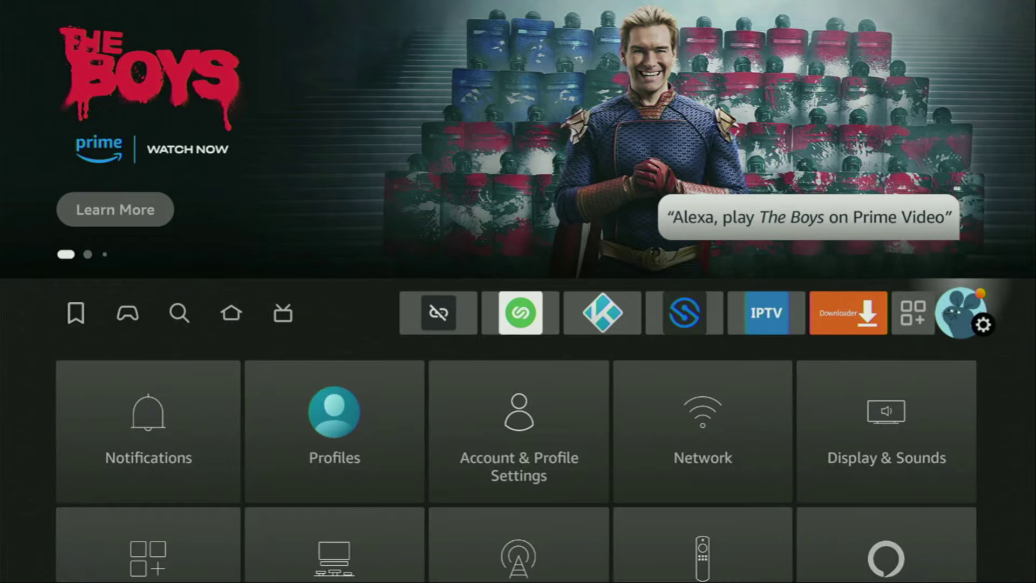
{"action": "key", "text": "Down"}
{"action": "key", "text": "Down"}
{"action": "key", "text": "Down"}
{"action": "key", "text": "Right"}
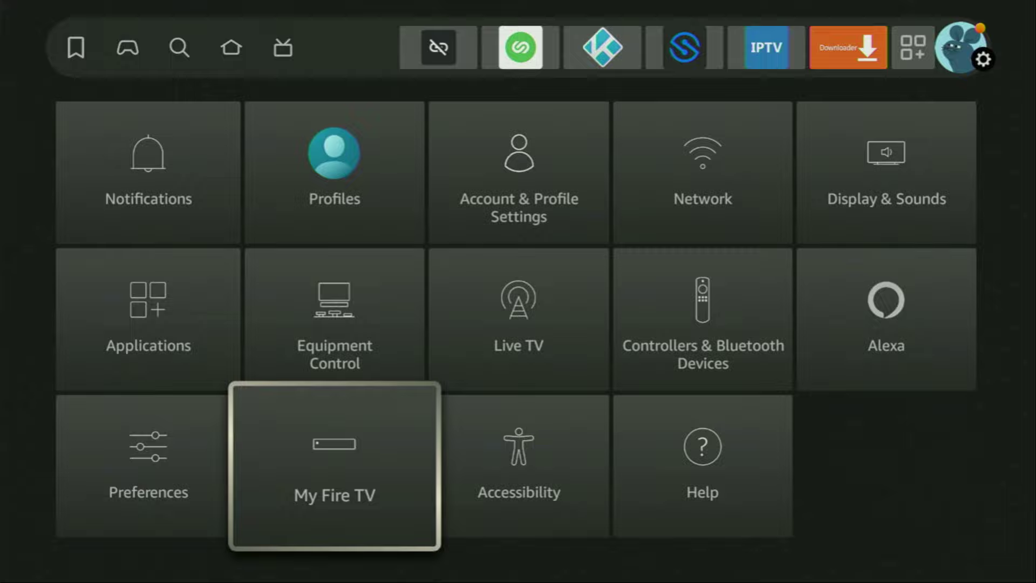
{"action": "key", "text": "Return"}
{"action": "key", "text": "Down"}
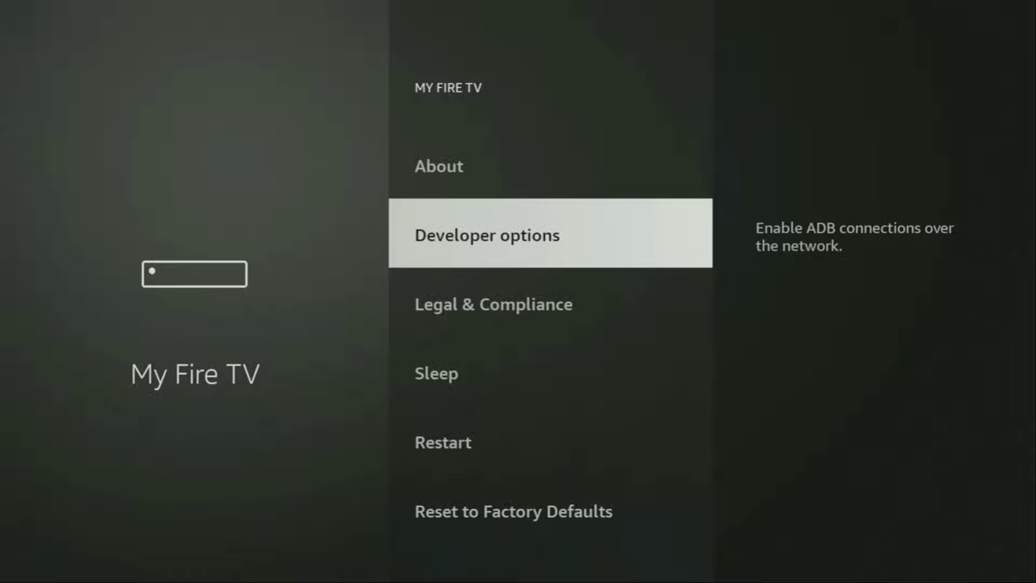
Open About and press Select on Fire TV Stick 4K Max to confirm developer mode
{"action": "key", "text": "Up"}
{"action": "key", "text": "Return"}
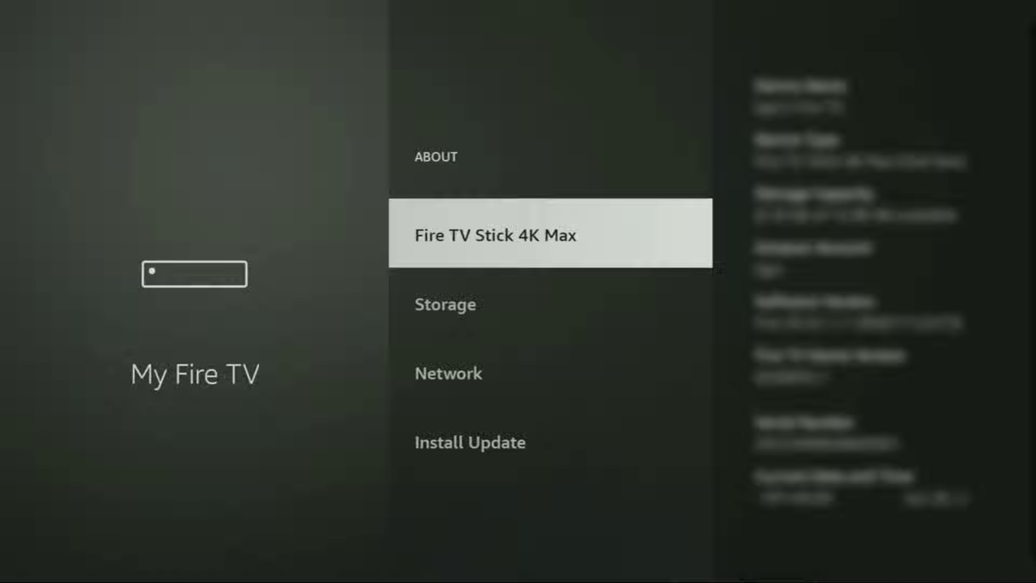
{"action": "key", "text": "Return"}
{"action": "key", "text": "Return"}
{"action": "key", "text": "Return"}
{"action": "key", "text": "Return"}
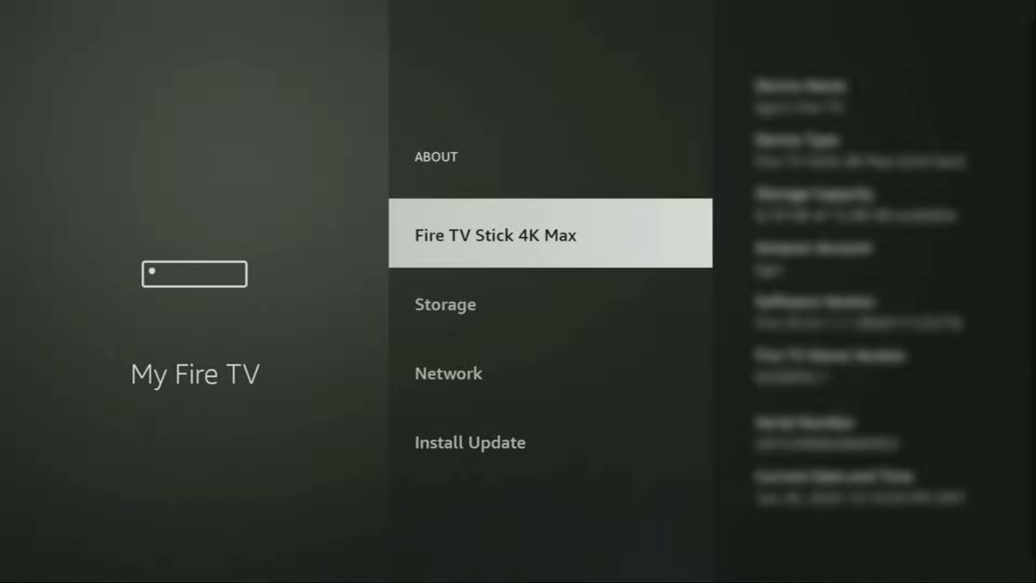
Open Developer options and turn ADB debugging on
{"action": "key", "text": "Escape"}
{"action": "key", "text": "Down"}
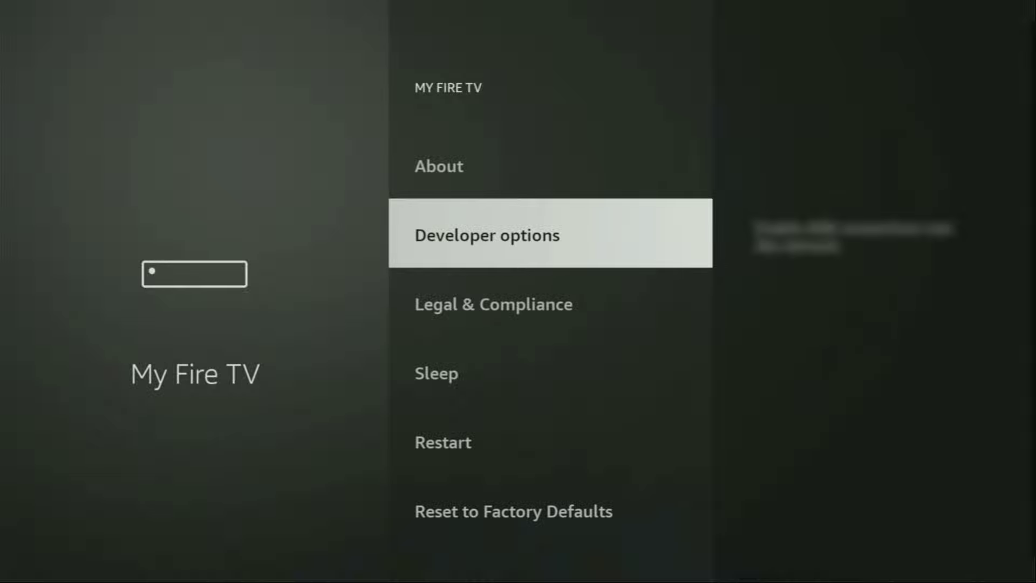
{"action": "key", "text": "Return"}
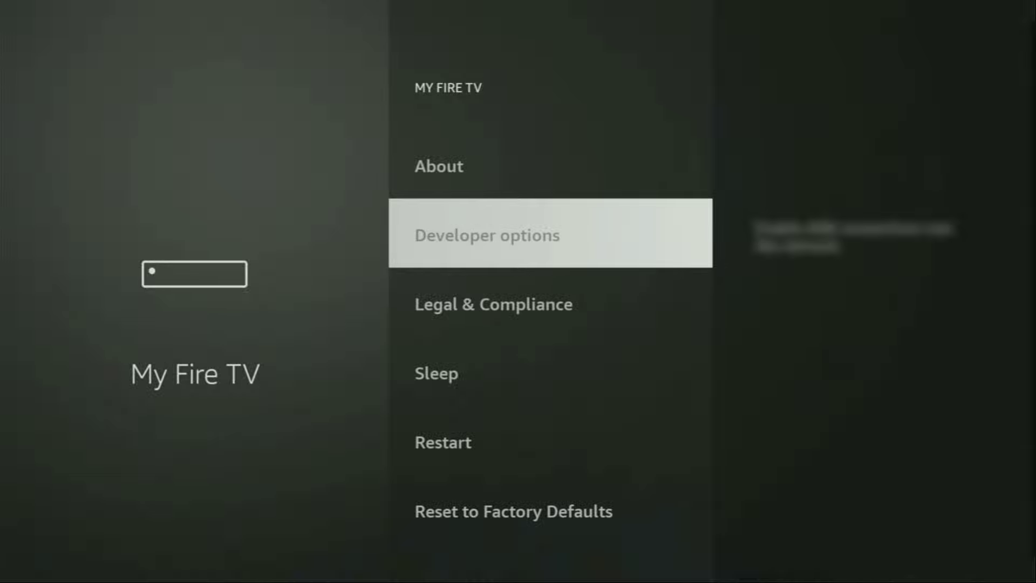
{"action": "key", "text": "Return"}
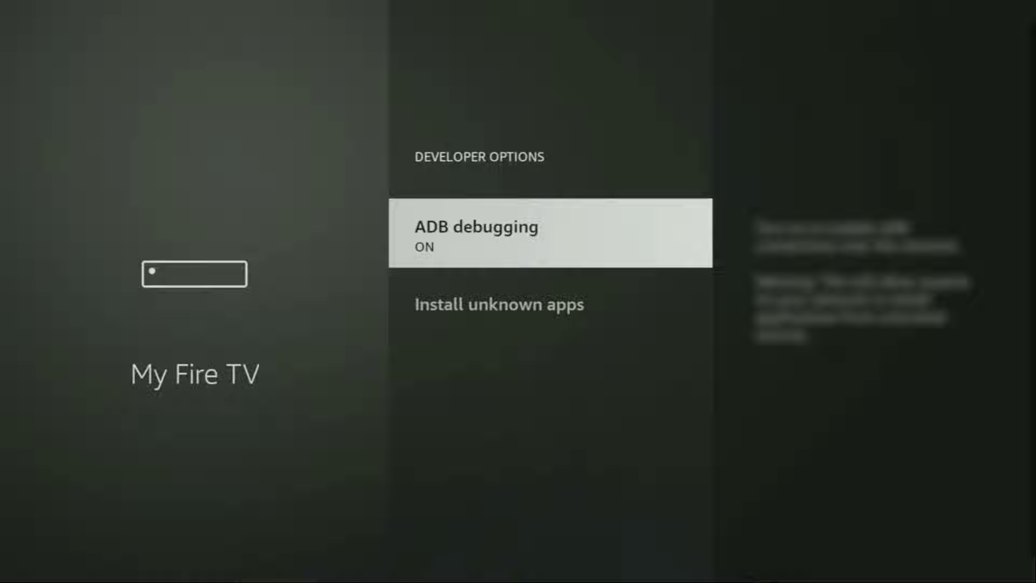
Allow Downloader to install unknown apps
{"action": "key", "text": "Down"}
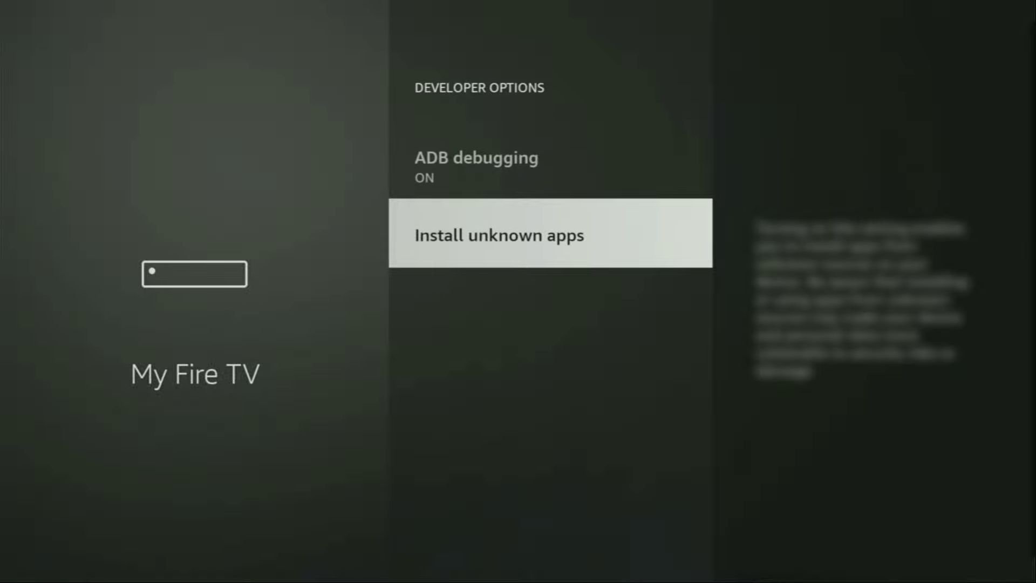
{"action": "key", "text": "Return"}
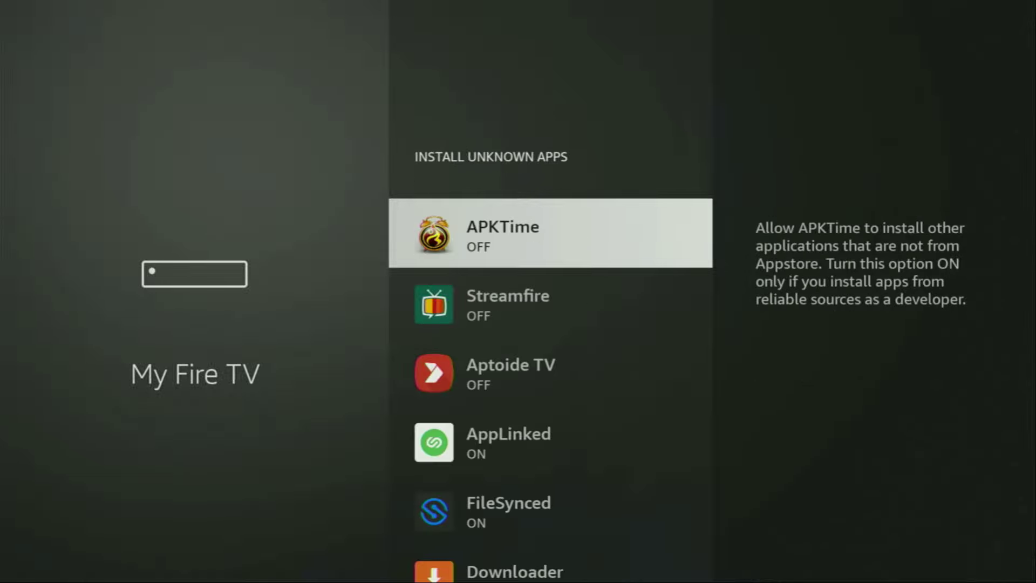
{"action": "key", "text": "Down"}
{"action": "key", "text": "Down"}
{"action": "key", "text": "Down"}
{"action": "key", "text": "Down"}
{"action": "key", "text": "Down"}
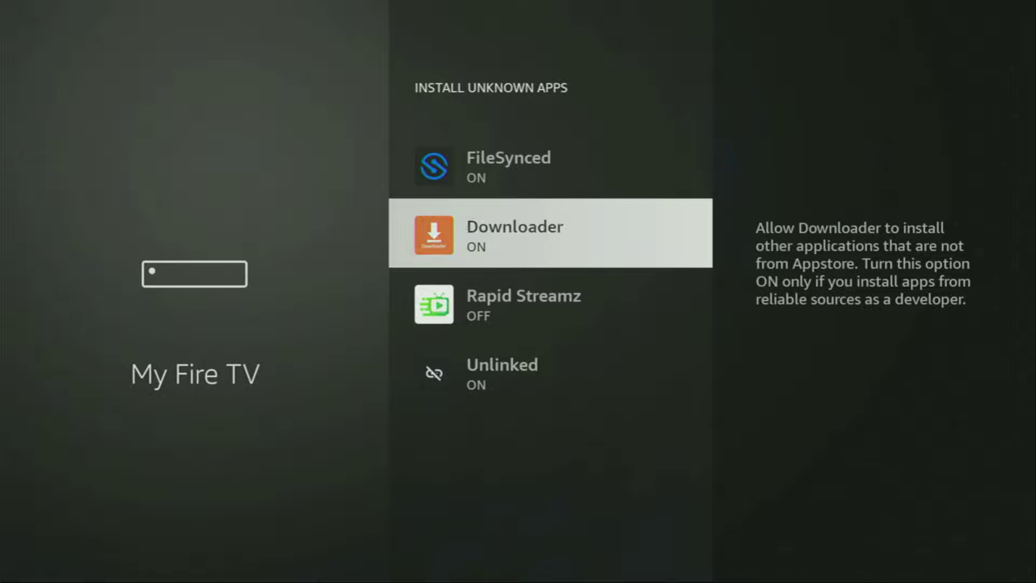
{"action": "key", "text": "Return"}
{"action": "key", "text": "Return"}
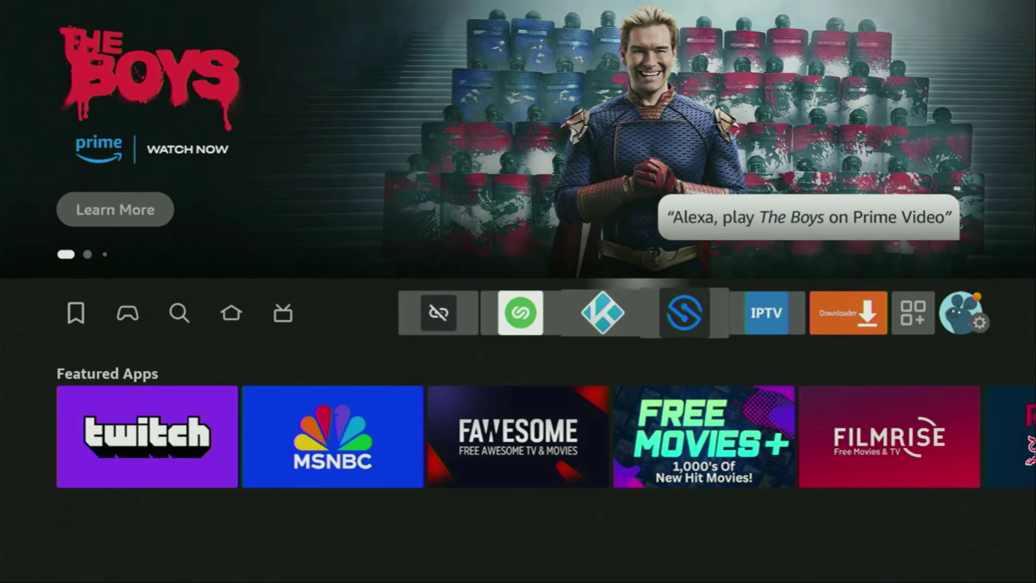
Open the Your Apps & Channels library from the Apps icon and move to NordVPN
{"action": "key", "text": "Right"}
{"action": "key", "text": "Right"}
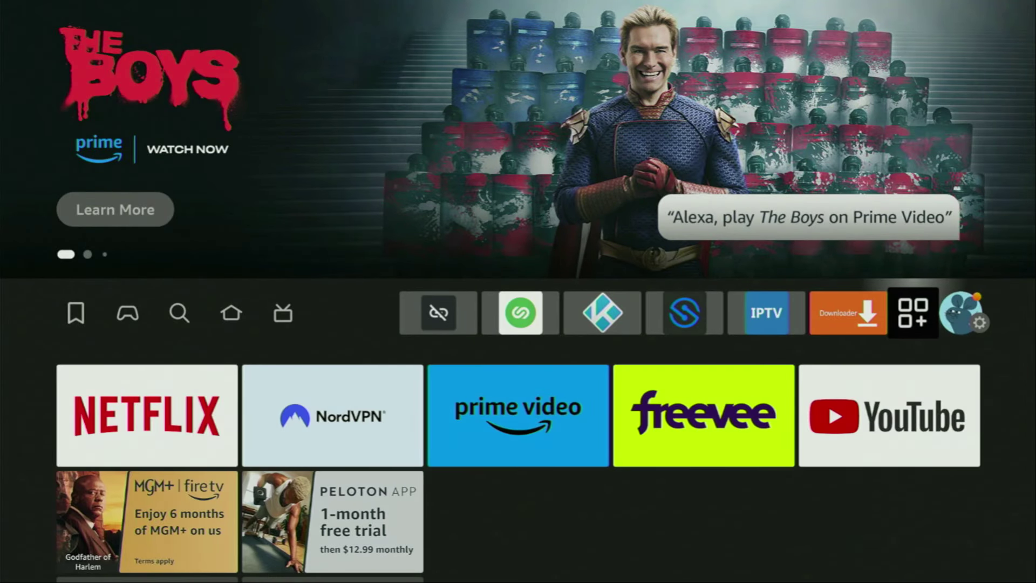
{"action": "key", "text": "Return"}
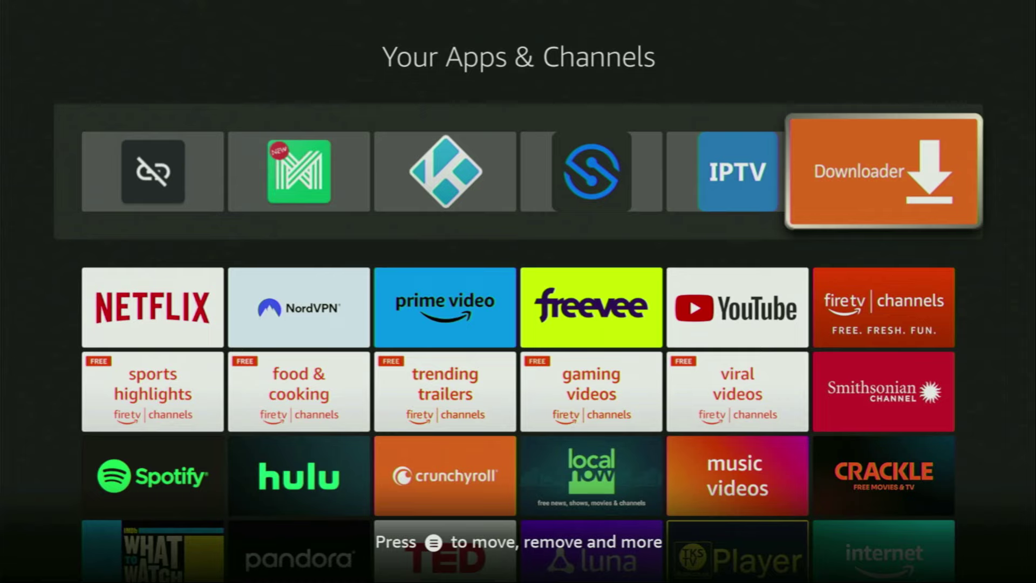
{"action": "key", "text": "Down"}
{"action": "key", "text": "Left"}
{"action": "key", "text": "Left"}
{"action": "key", "text": "Left"}
{"action": "key", "text": "Left"}
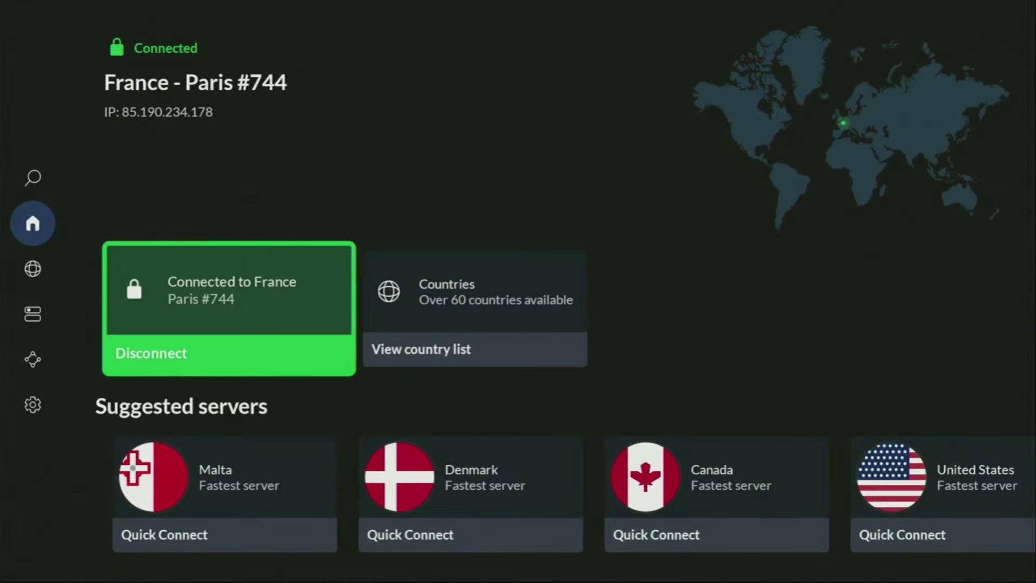
Look through the suggested servers, then open the full Countries list
{"action": "key", "text": "Down"}
{"action": "key", "text": "Right"}
{"action": "key", "text": "Right"}
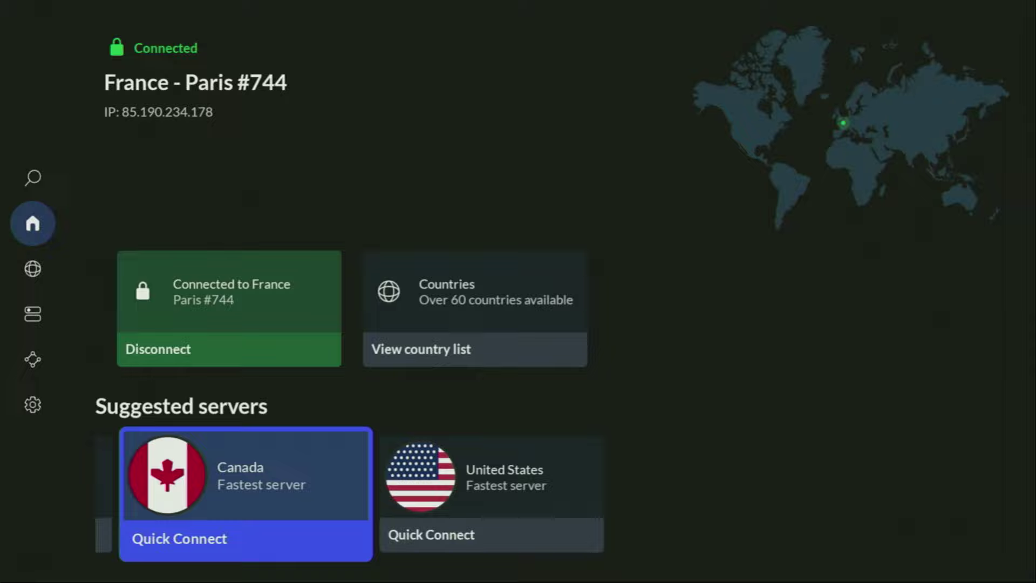
{"action": "key", "text": "Right"}
{"action": "key", "text": "Left"}
{"action": "key", "text": "Left"}
{"action": "key", "text": "Left"}
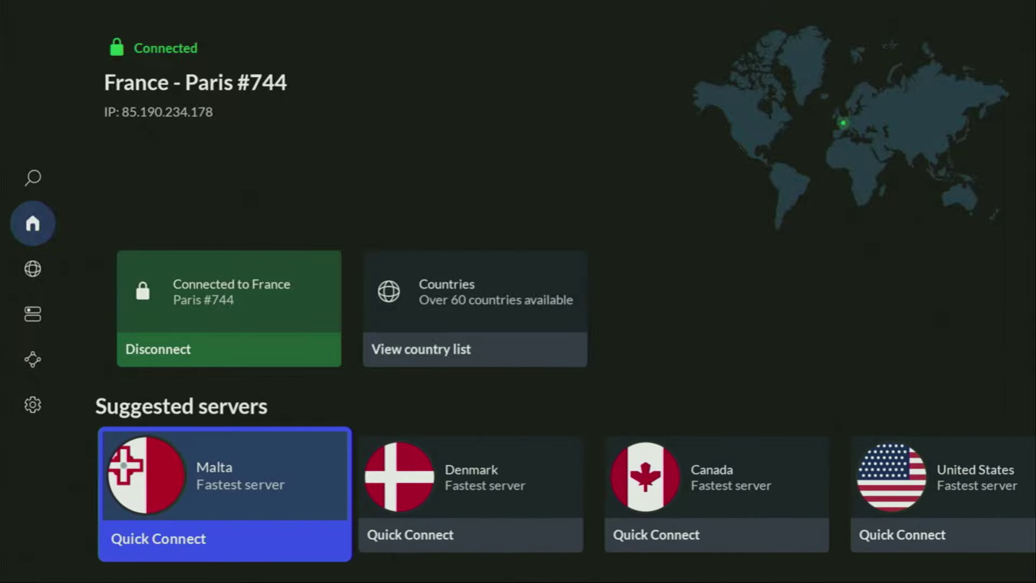
{"action": "key", "text": "Up"}
{"action": "key", "text": "Right"}
{"action": "key", "text": "Return"}
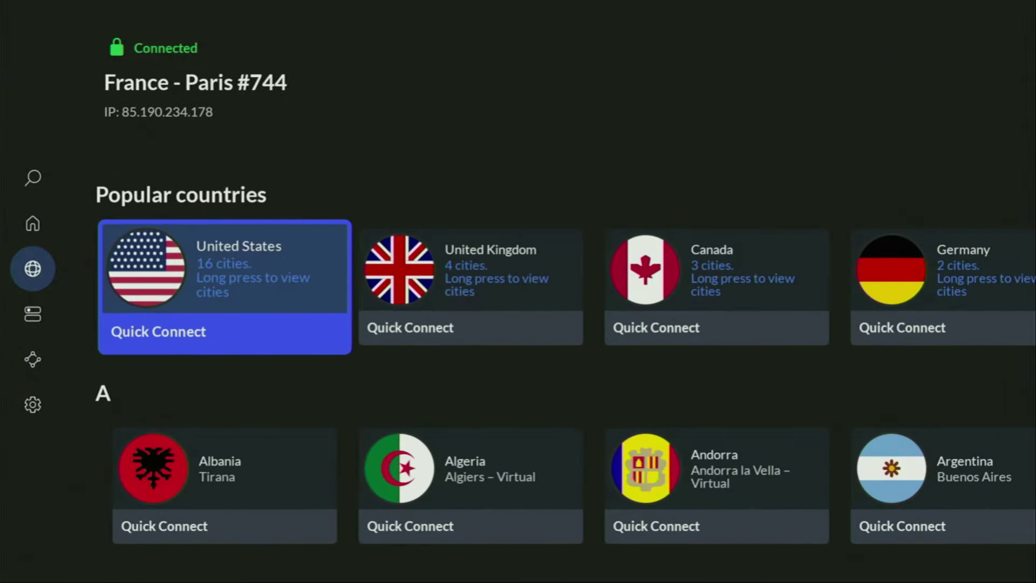
Go down through the A, B and C countries and Quick Connect to Canada
{"action": "key", "text": "Right"}
{"action": "key", "text": "Right"}
{"action": "key", "text": "Right"}
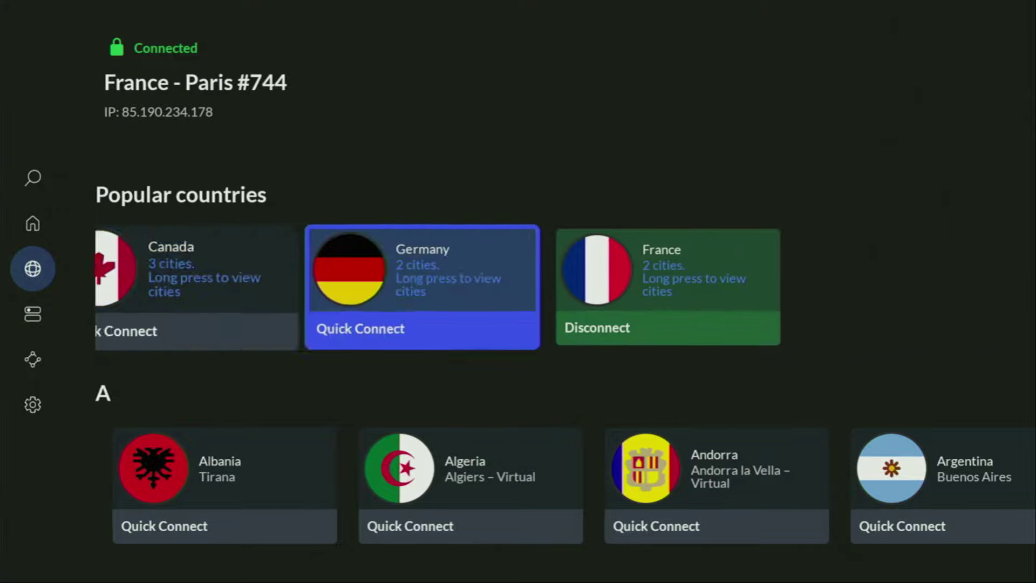
{"action": "key", "text": "Down"}
{"action": "key", "text": "Right"}
{"action": "key", "text": "Right"}
{"action": "key", "text": "Right"}
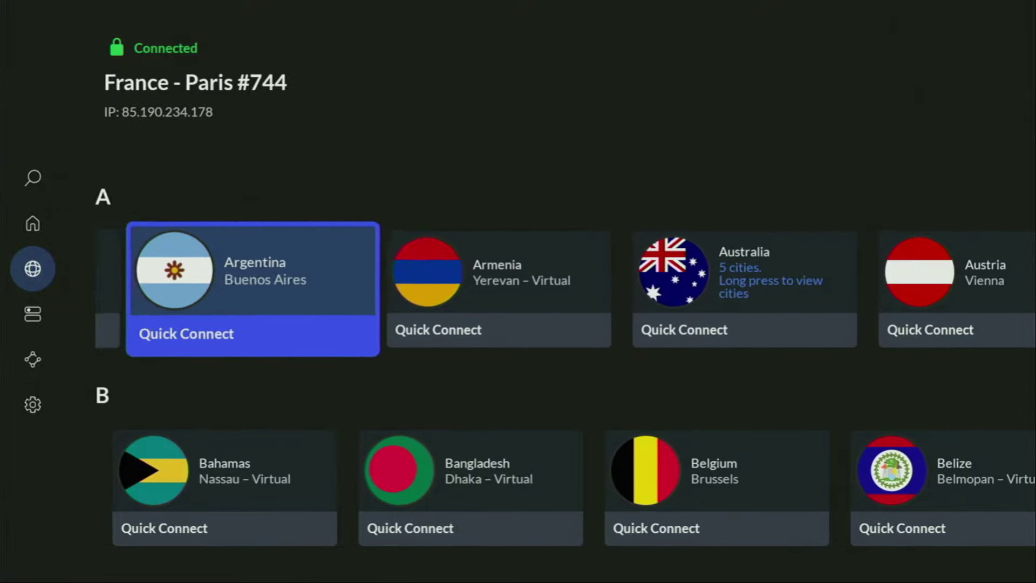
{"action": "key", "text": "Right"}
{"action": "key", "text": "Right"}
{"action": "key", "text": "Right"}
{"action": "key", "text": "Right"}
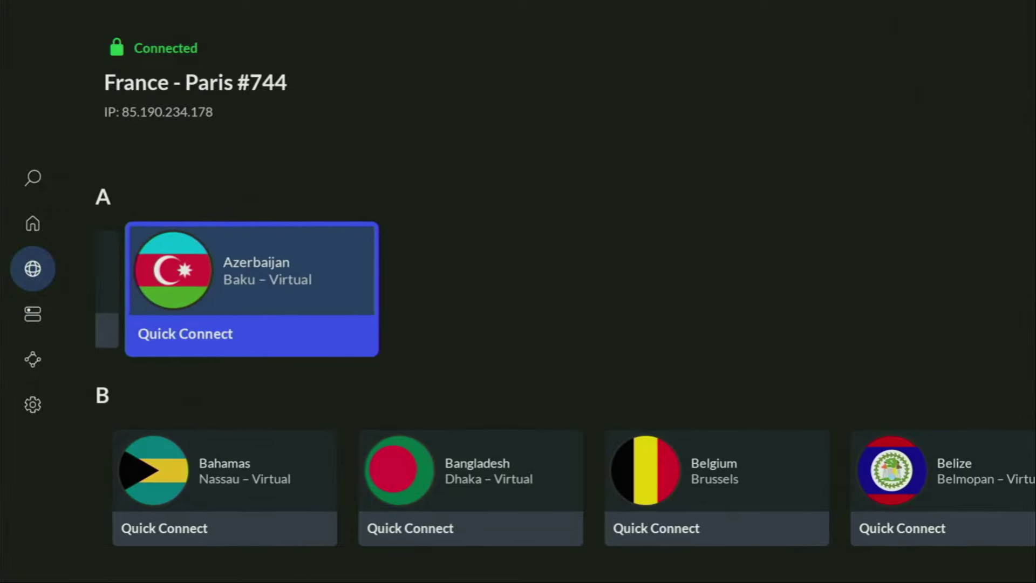
{"action": "key", "text": "Down"}
{"action": "key", "text": "Right"}
{"action": "key", "text": "Right"}
{"action": "key", "text": "Right"}
{"action": "key", "text": "Right"}
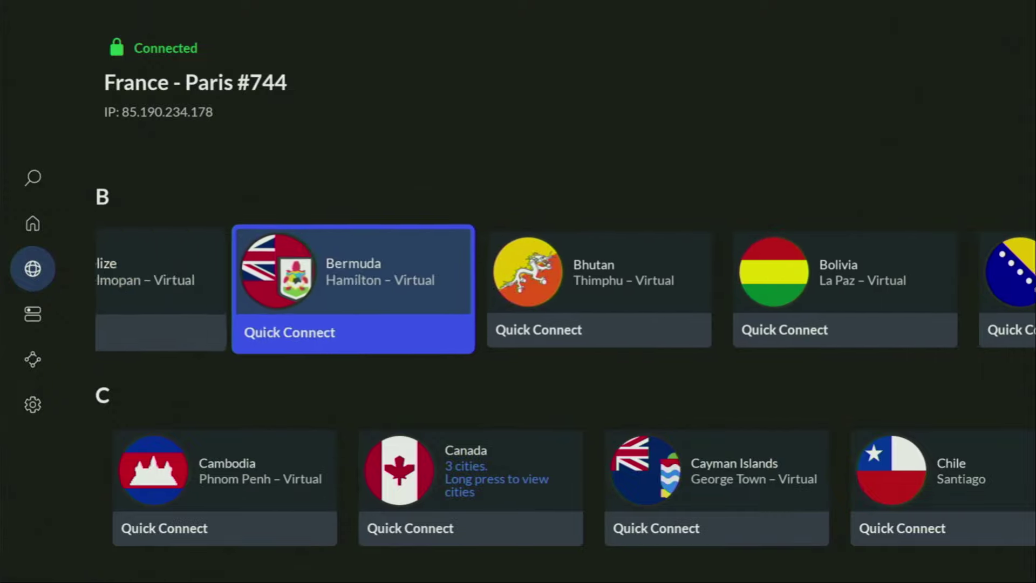
{"action": "key", "text": "Down"}
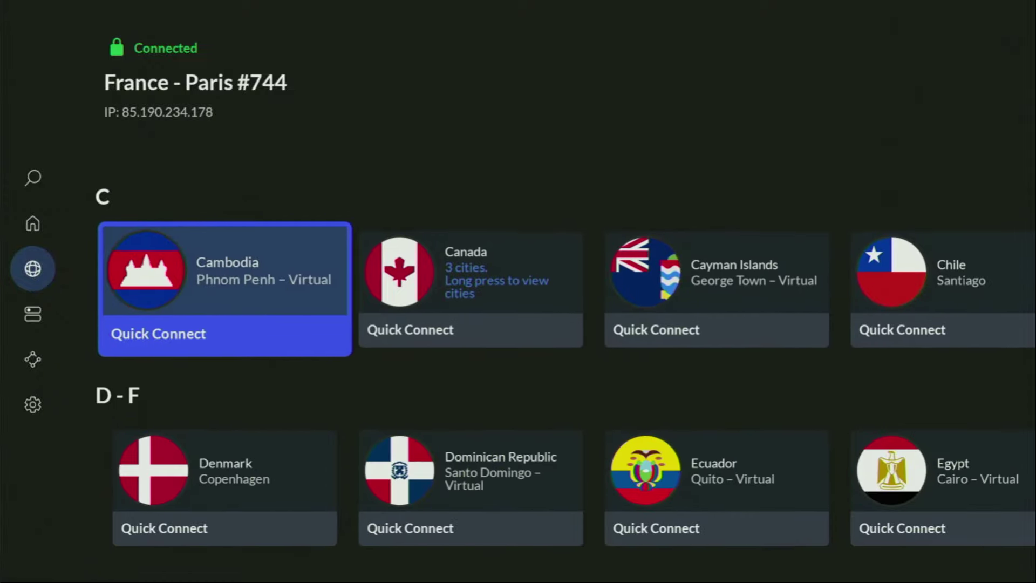
{"action": "key", "text": "Right"}
{"action": "key", "text": "Return"}
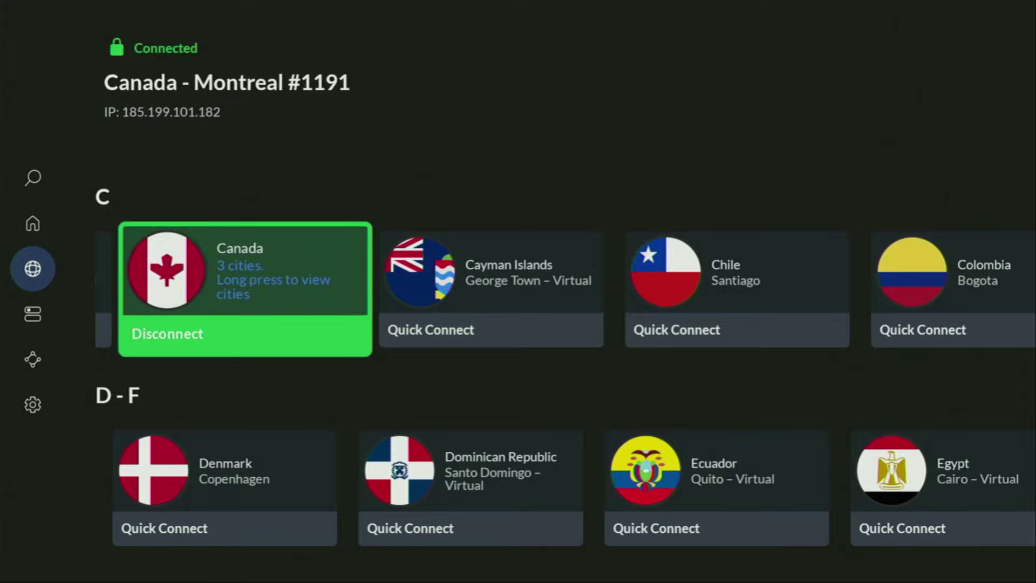
Browse the country list further down from D through the I and J-K countries
{"action": "key", "text": "Right"}
{"action": "key", "text": "Right"}
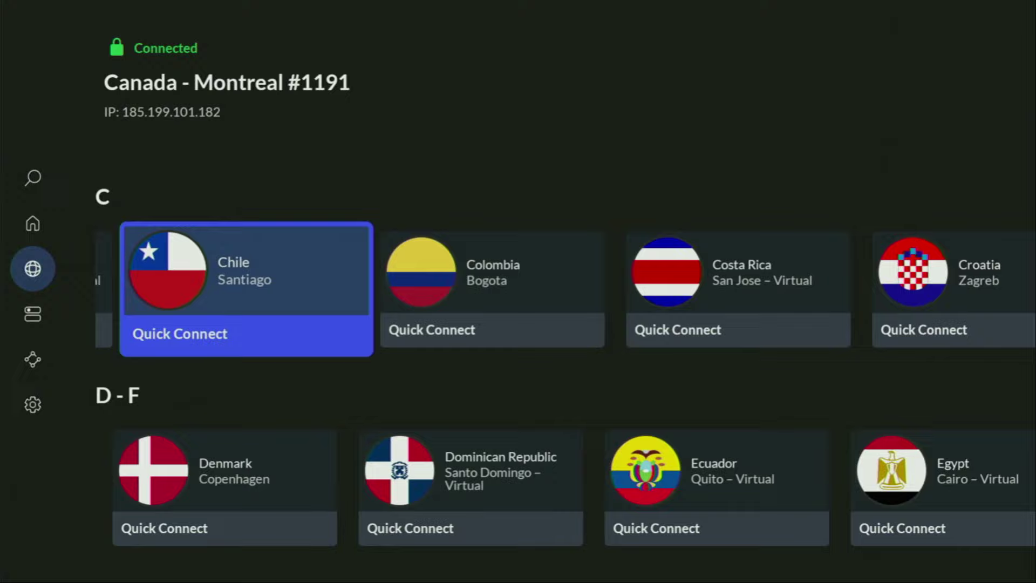
{"action": "key", "text": "Left"}
{"action": "key", "text": "Left"}
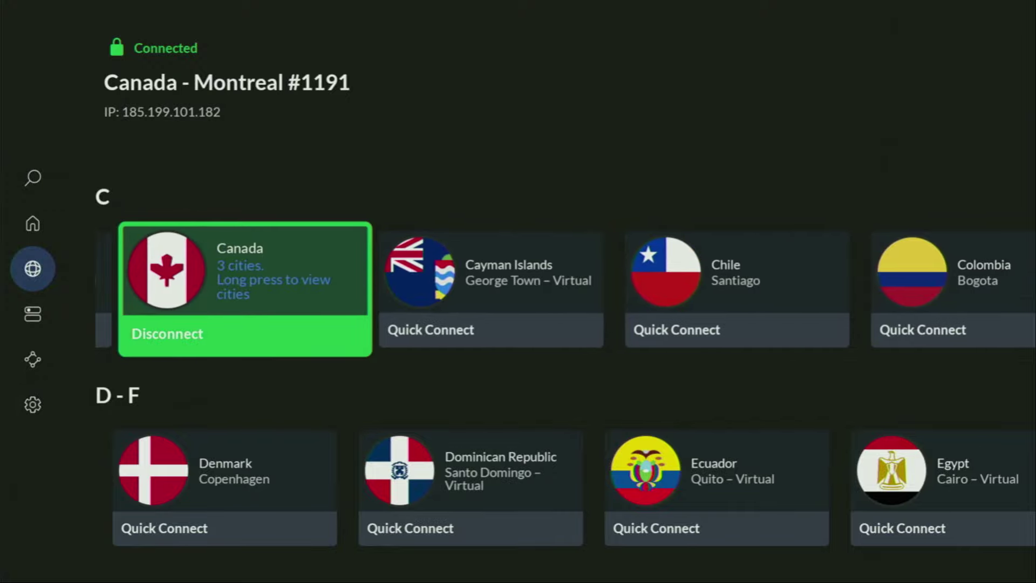
{"action": "key", "text": "Down"}
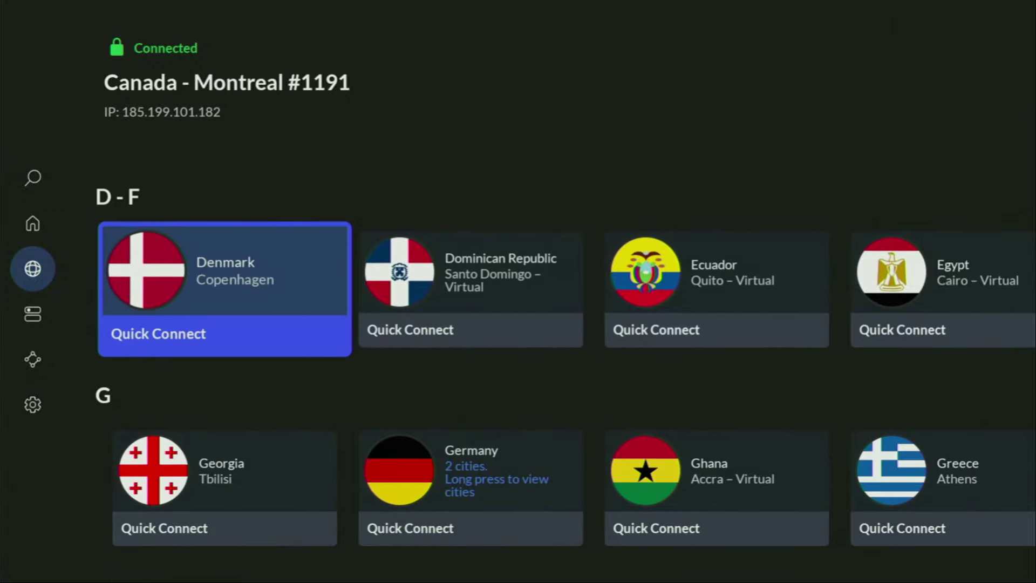
{"action": "key", "text": "Down"}
{"action": "key", "text": "Right"}
{"action": "key", "text": "Right"}
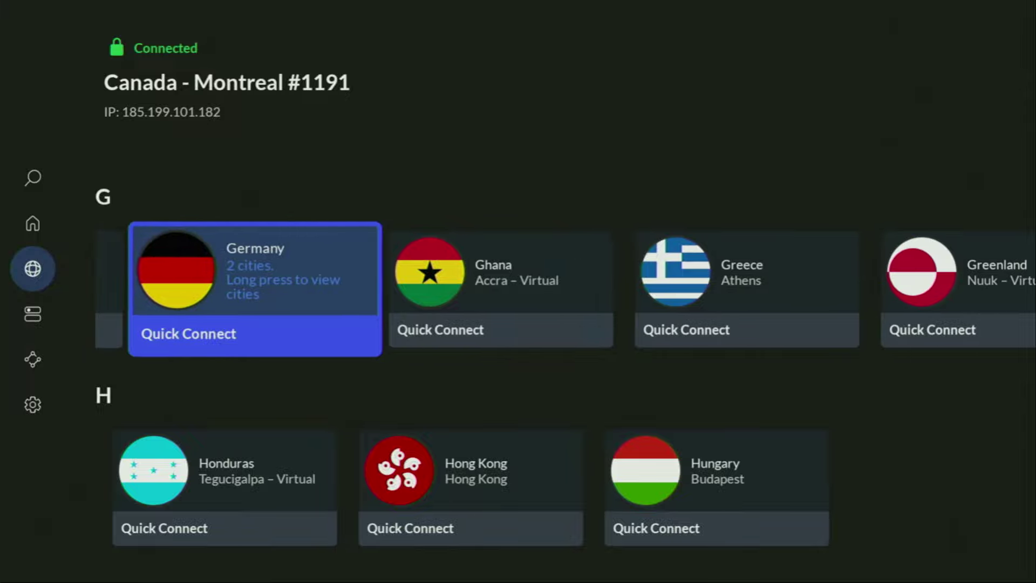
{"action": "key", "text": "Right"}
{"action": "key", "text": "Right"}
{"action": "key", "text": "Right"}
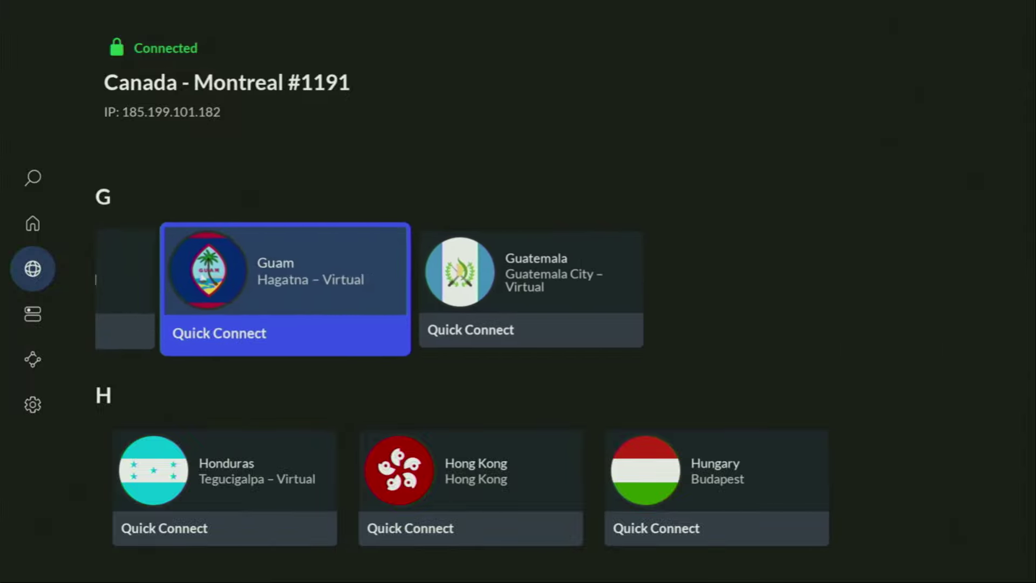
{"action": "key", "text": "Down"}
{"action": "key", "text": "Right"}
{"action": "key", "text": "Down"}
{"action": "key", "text": "Down"}
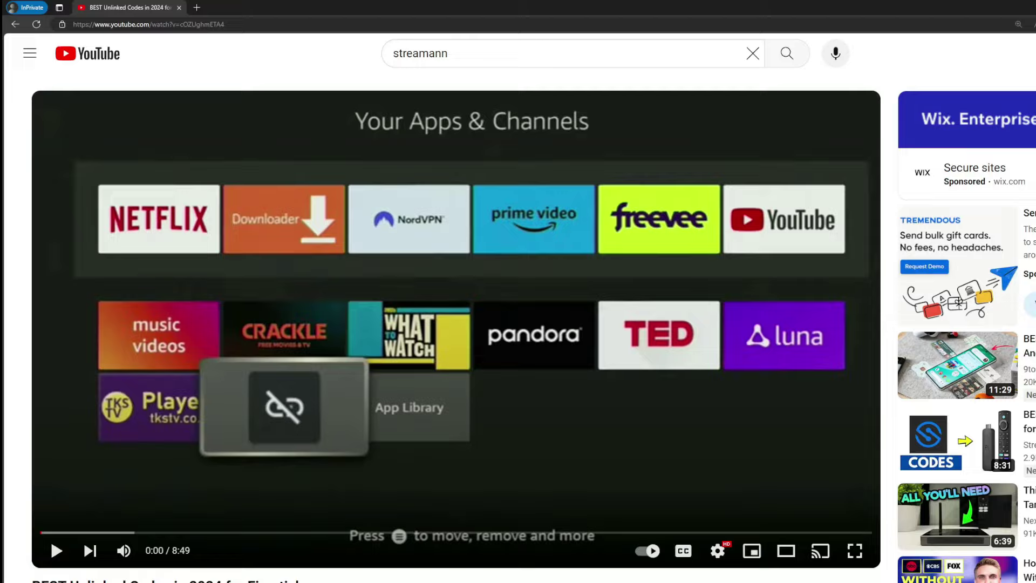
Expand the video description, follow the topvpnoffer.com link, and highlight '3 months extra'
{"action": "scroll", "coordinate": [370, 475], "scroll_direction": "down", "scroll_amount": 6}
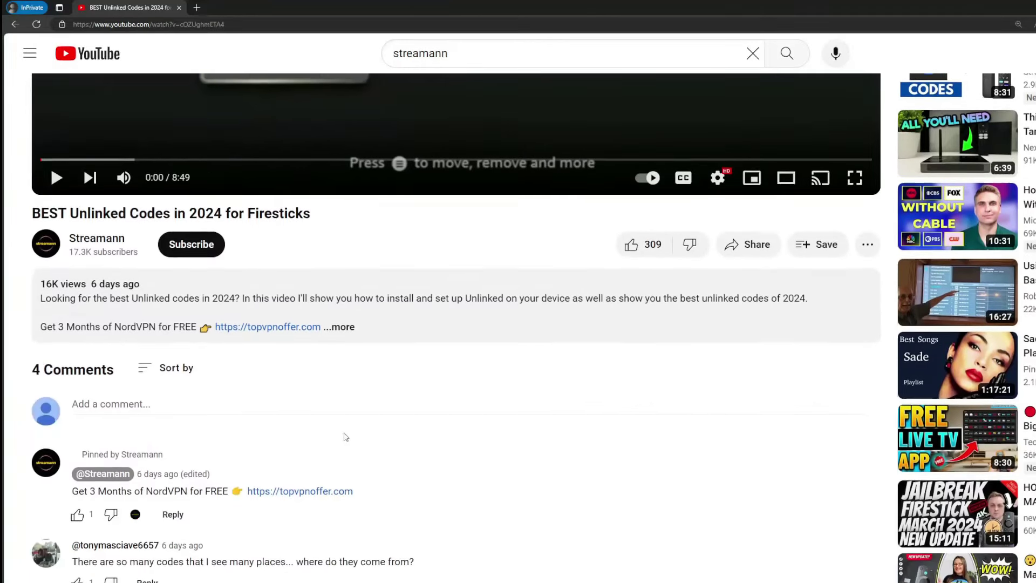
{"action": "left_click", "coordinate": [355, 331]}
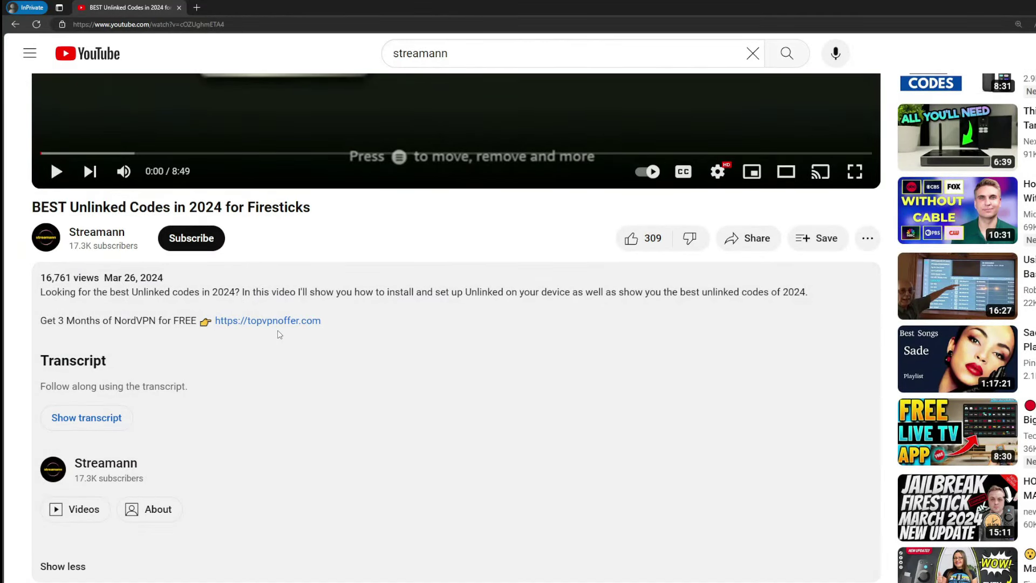
{"action": "scroll", "coordinate": [279, 334], "scroll_direction": "down", "scroll_amount": 5}
{"action": "left_click_drag", "start_coordinate": [363, 444], "coordinate": [275, 433]}
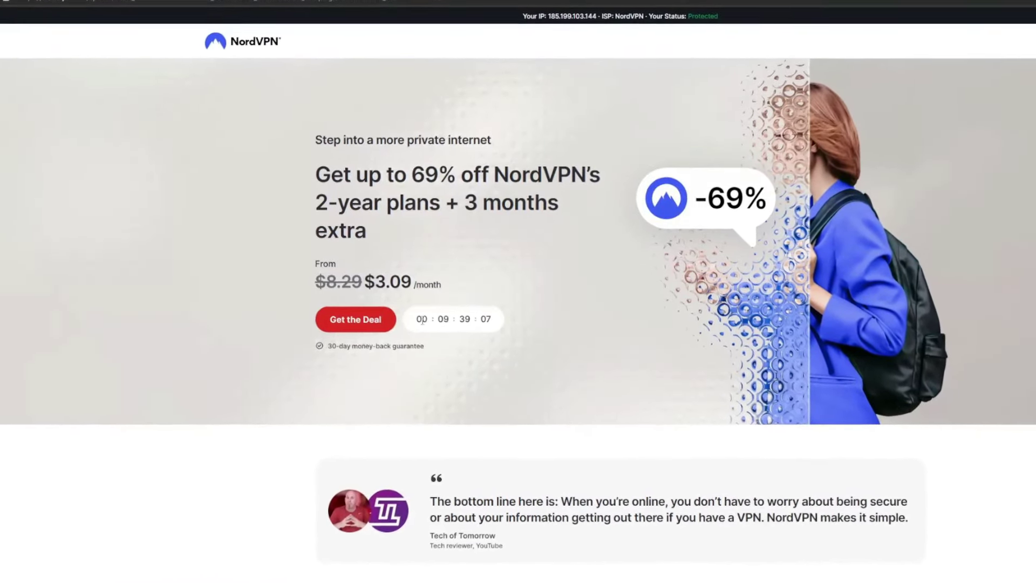
{"action": "left_click_drag", "start_coordinate": [466, 203], "coordinate": [571, 226]}
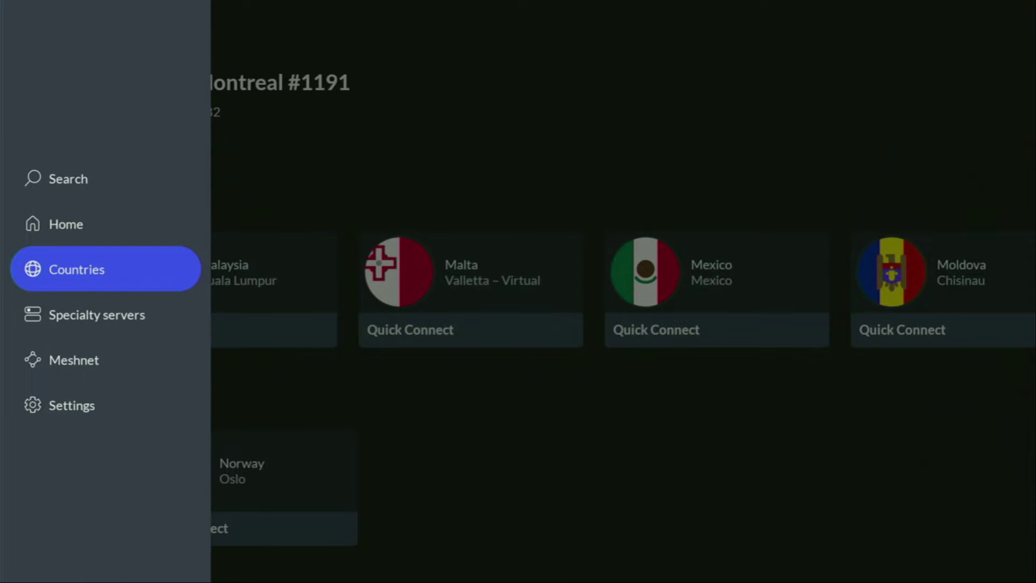
Open and close NordVPN's side menu, then scroll the countries from Norway down to S
{"action": "key", "text": "Right"}
{"action": "key", "text": "Left"}
{"action": "key", "text": "Right"}
{"action": "key", "text": "Down"}
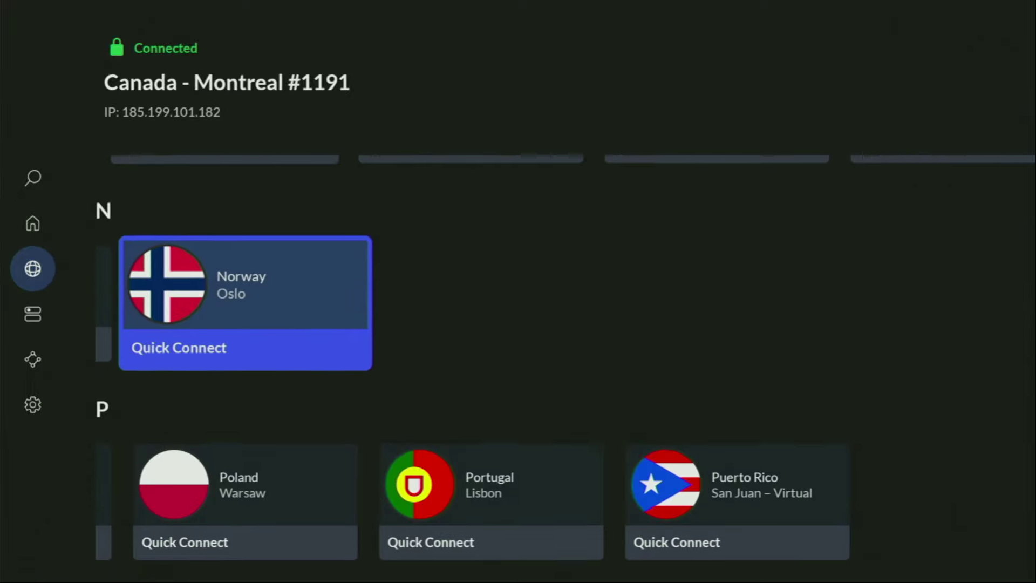
{"action": "key", "text": "Down"}
{"action": "key", "text": "Down"}
{"action": "key", "text": "Down"}
{"action": "key", "text": "Down"}
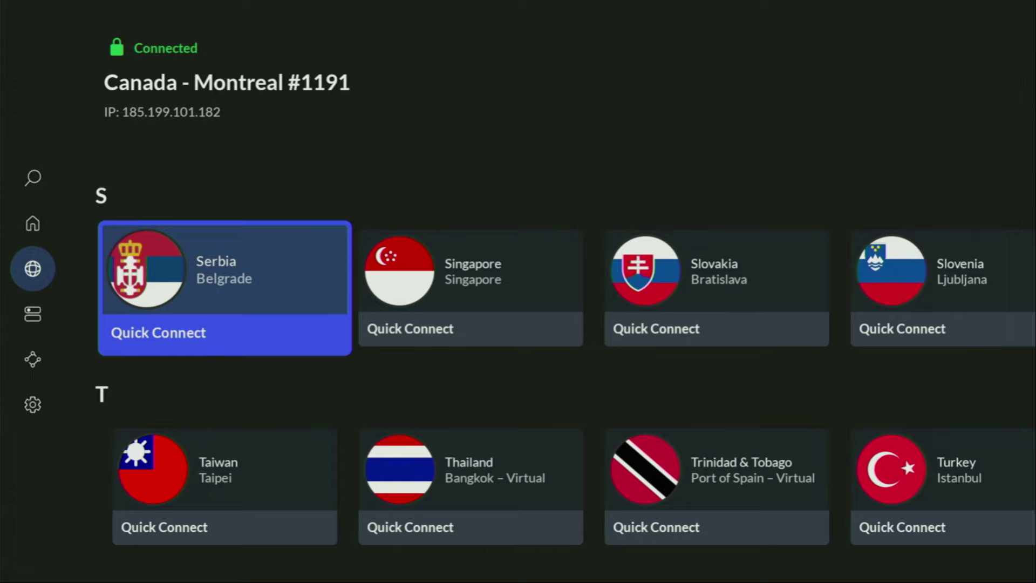
{"action": "key", "text": "Right"}
{"action": "key", "text": "Up"}
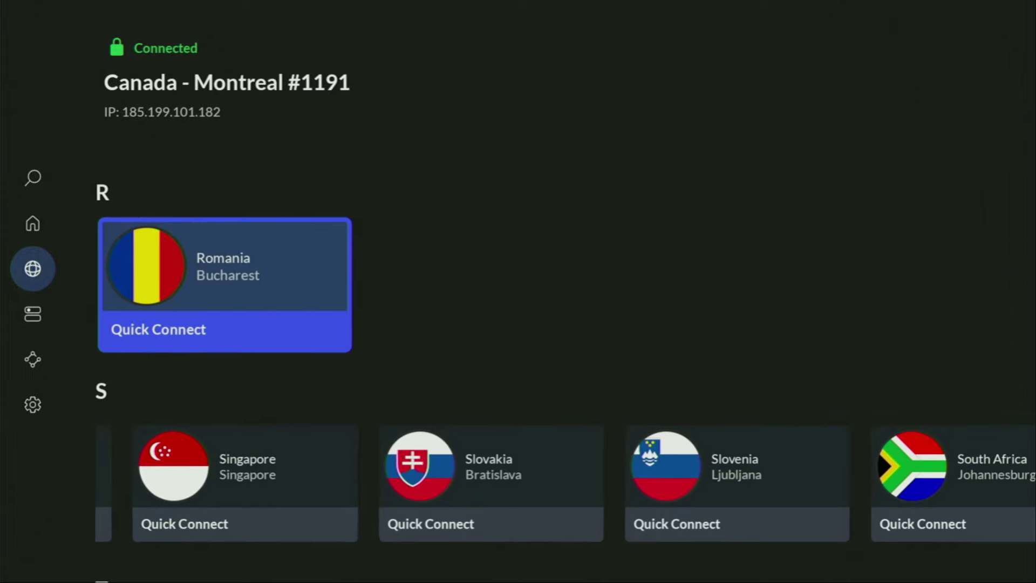
Return to the Fire TV home screen and launch Downloader
{"action": "key", "text": "Home"}
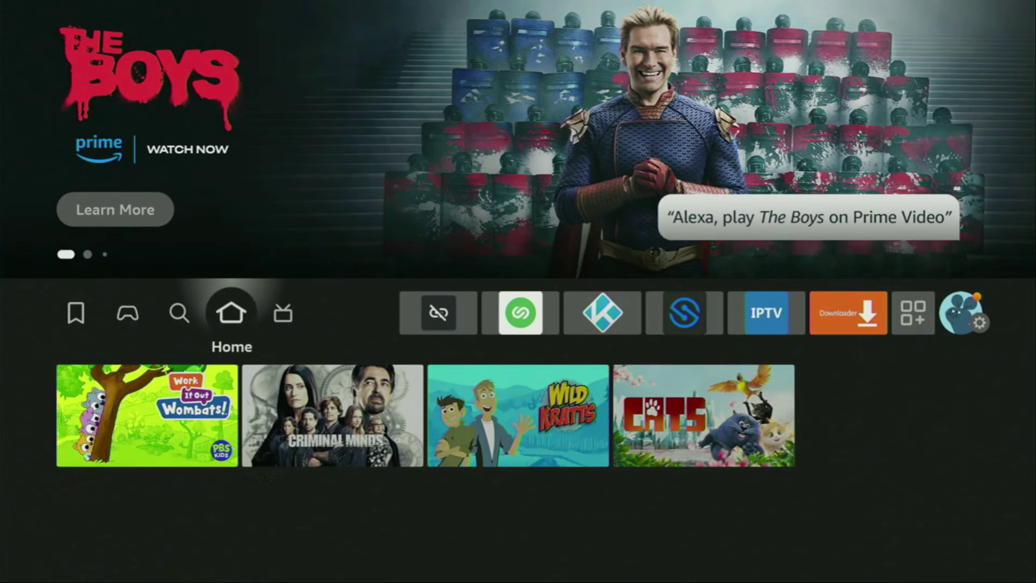
{"action": "key", "text": "Right"}
{"action": "key", "text": "Right"}
{"action": "key", "text": "Right"}
{"action": "key", "text": "Right"}
{"action": "key", "text": "Right"}
{"action": "key", "text": "Right"}
{"action": "key", "text": "Right"}
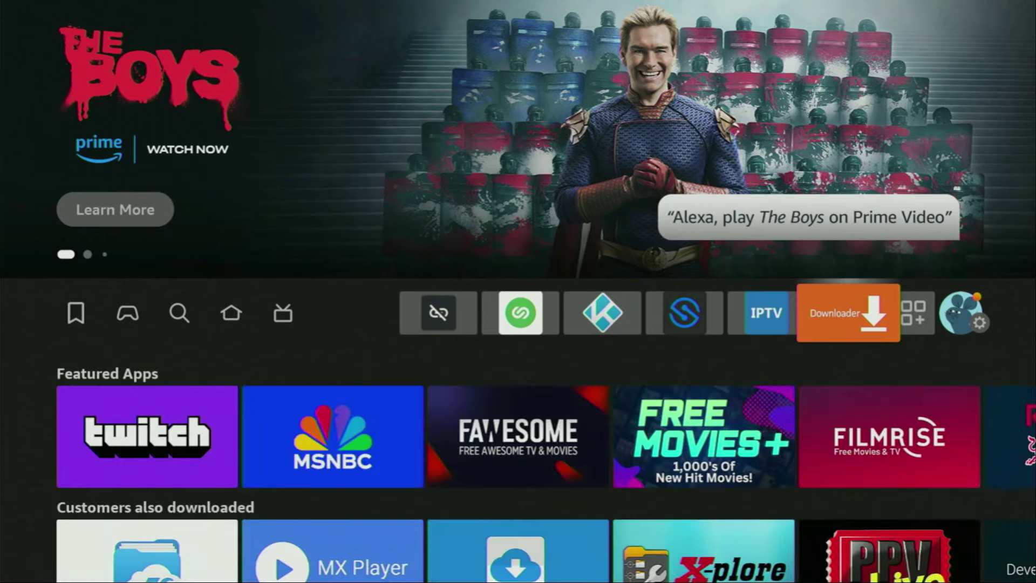
{"action": "key", "text": "Return"}
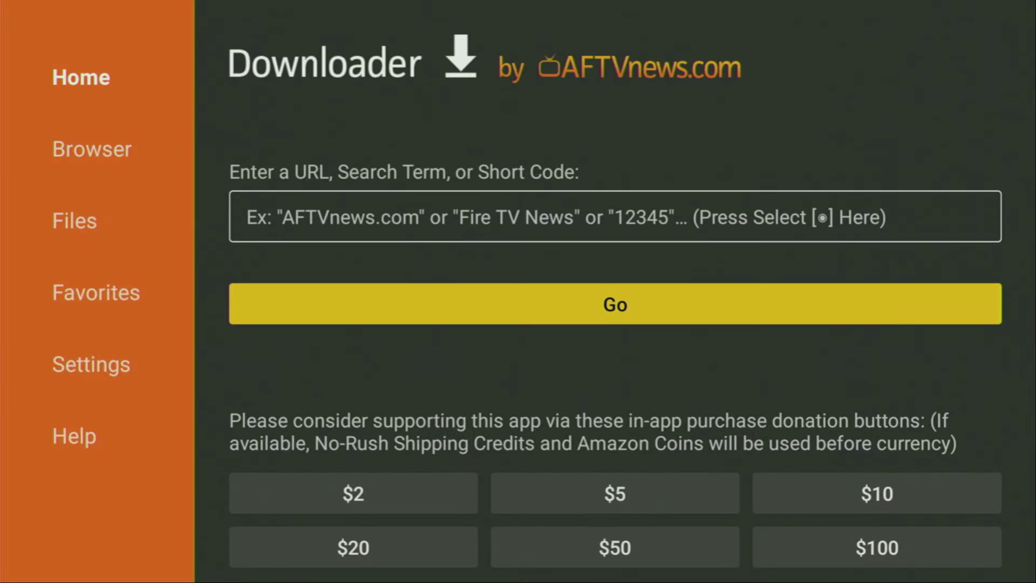
On Downloader's Home tab, focus the URL field and bring up the on-screen keyboard
{"action": "key", "text": "Up"}
{"action": "key", "text": "Up"}
{"action": "key", "text": "Up"}
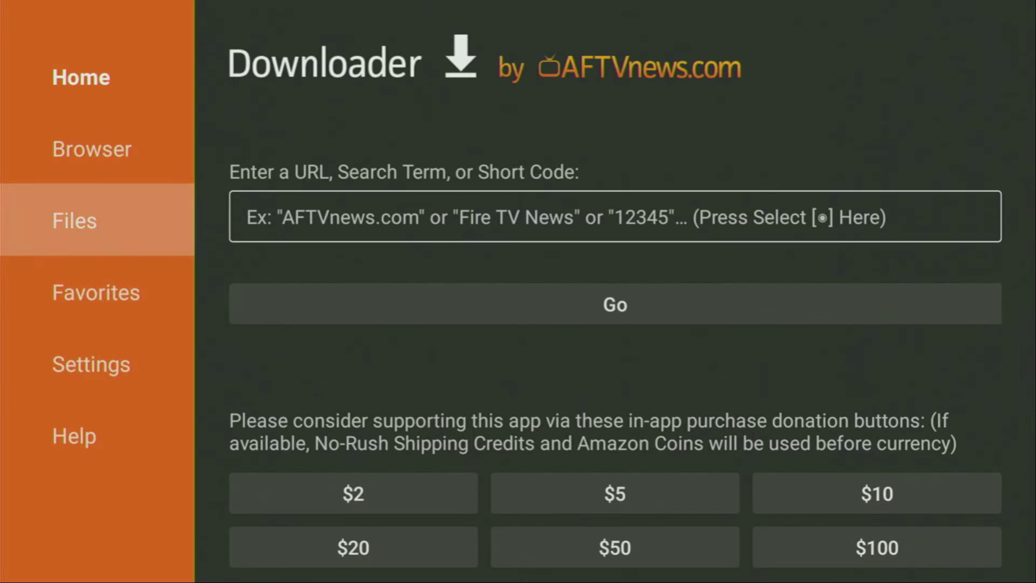
{"action": "key", "text": "Down"}
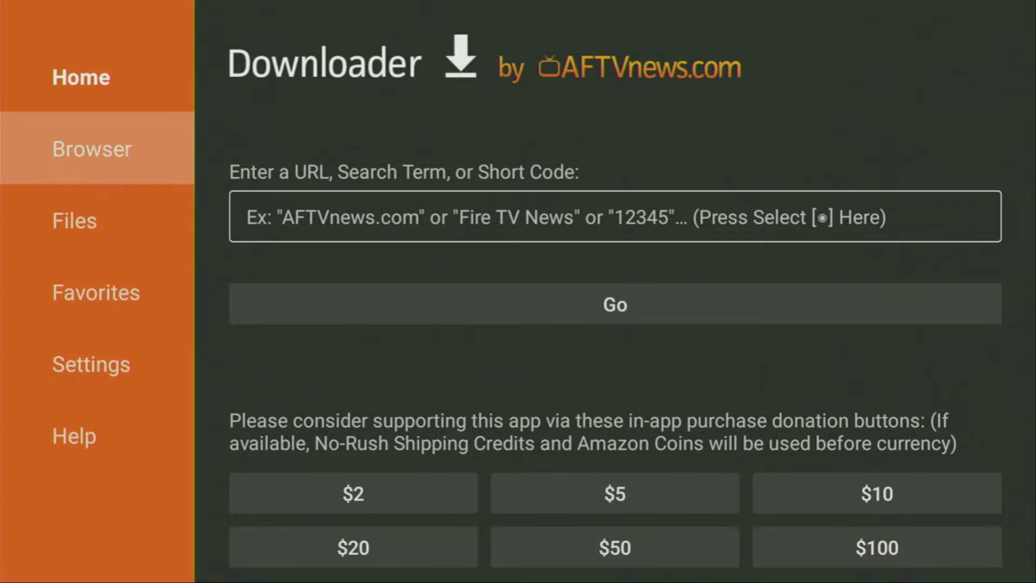
{"action": "key", "text": "Up"}
{"action": "key", "text": "Right"}
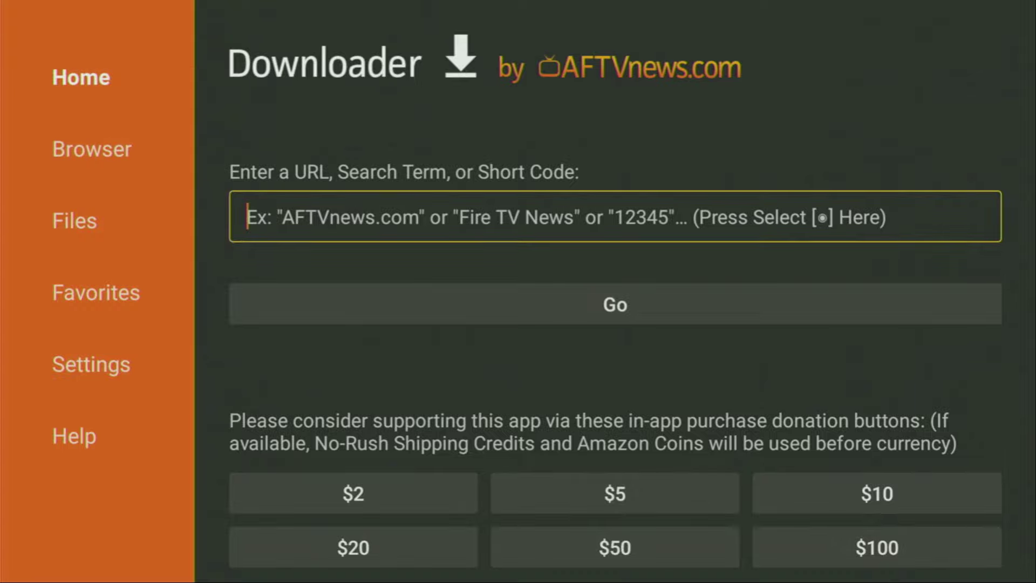
{"action": "key", "text": "Return"}
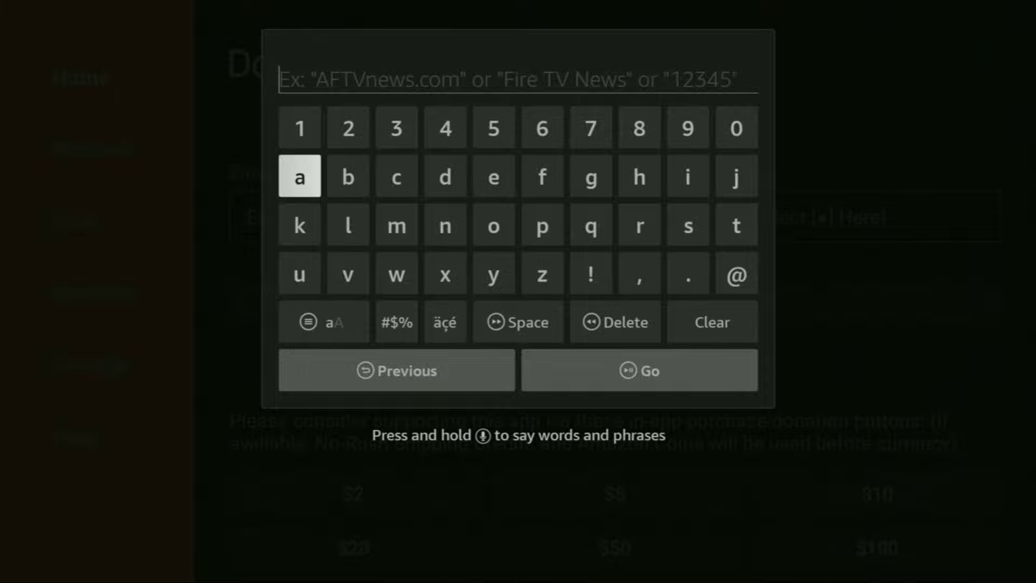
Spell 'rapids' as the start of the address on the on-screen keyboard
{"action": "key", "text": "Down"}
{"action": "key", "text": "Right"}
{"action": "key", "text": "Right"}
{"action": "key", "text": "Right"}
{"action": "key", "text": "Right"}
{"action": "key", "text": "Right"}
{"action": "key", "text": "Right"}
{"action": "key", "text": "Right"}
{"action": "key", "text": "Return"}
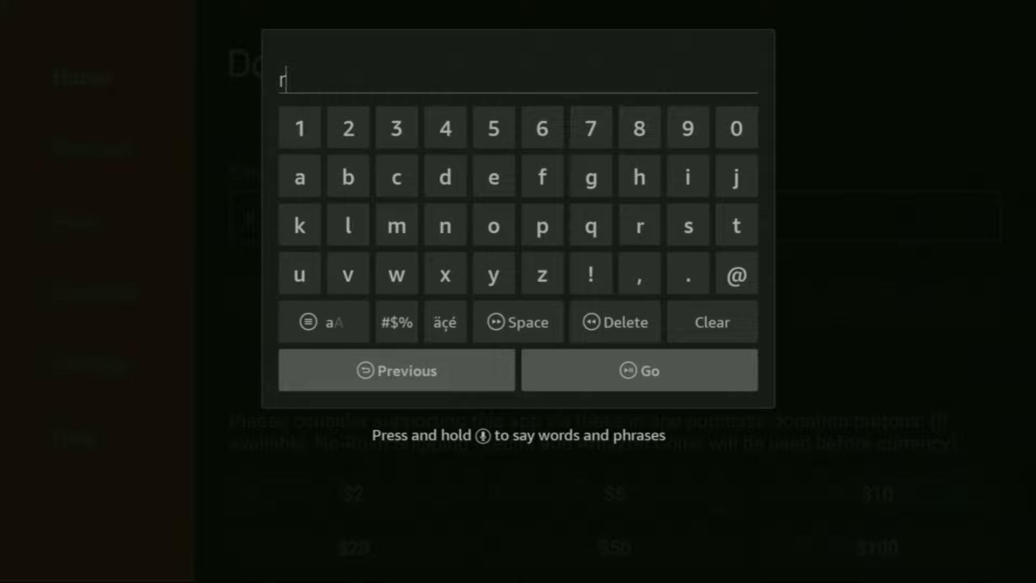
{"action": "key", "text": "Right"}
{"action": "key", "text": "Right"}
{"action": "key", "text": "Right"}
{"action": "key", "text": "Right"}
{"action": "key", "text": "Up"}
{"action": "key", "text": "Left"}
{"action": "key", "text": "Return"}
{"action": "key", "text": "Down"}
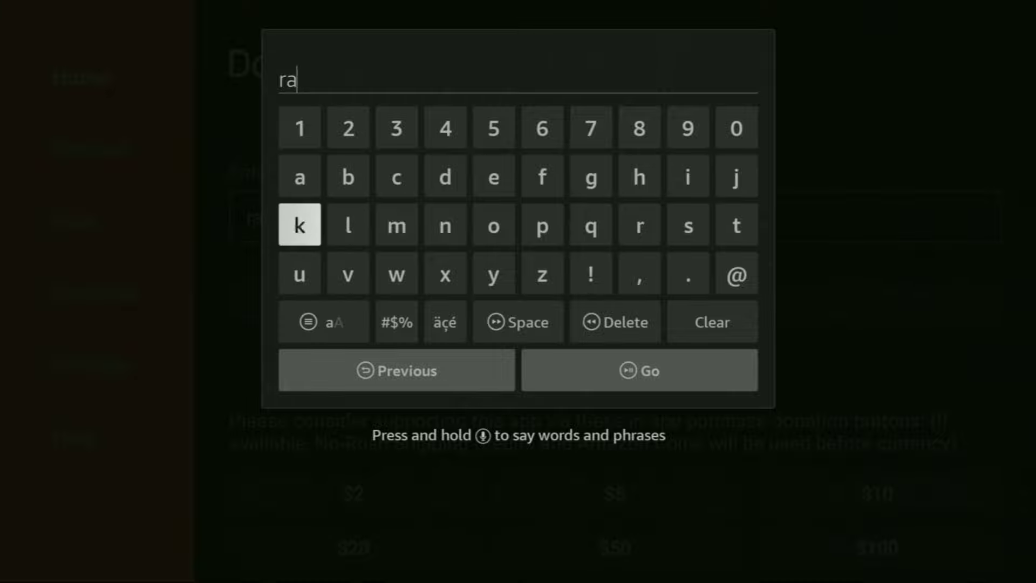
{"action": "key", "text": "Right"}
{"action": "key", "text": "Right"}
{"action": "key", "text": "Right"}
{"action": "key", "text": "Right"}
{"action": "key", "text": "Right"}
{"action": "key", "text": "Return"}
{"action": "key", "text": "Up"}
{"action": "key", "text": "Right"}
{"action": "key", "text": "Right"}
{"action": "key", "text": "Right"}
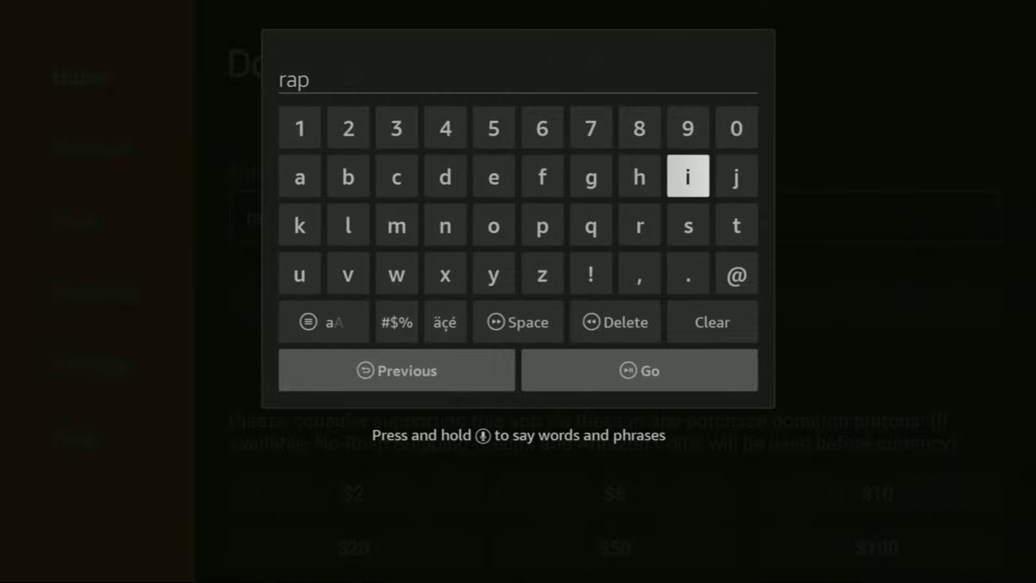
{"action": "key", "text": "Return"}
{"action": "key", "text": "Left"}
{"action": "key", "text": "Left"}
{"action": "key", "text": "Left"}
{"action": "key", "text": "Left"}
{"action": "key", "text": "Left"}
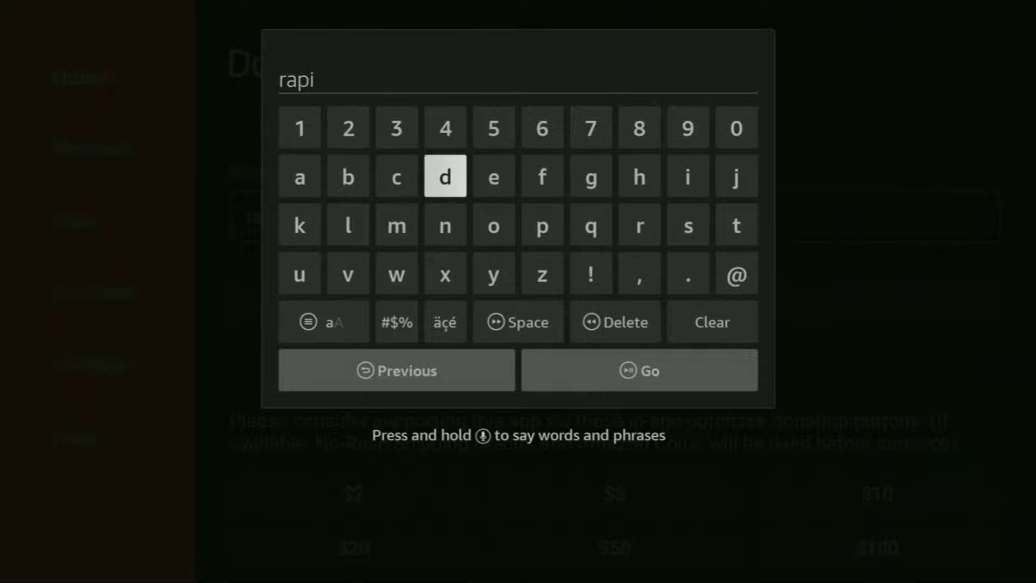
{"action": "key", "text": "Return"}
{"action": "key", "text": "Down"}
{"action": "key", "text": "Right"}
{"action": "key", "text": "Right"}
{"action": "key", "text": "Right"}
{"action": "key", "text": "Right"}
{"action": "key", "text": "Right"}
{"action": "key", "text": "Return"}
{"action": "key", "text": "Right"}
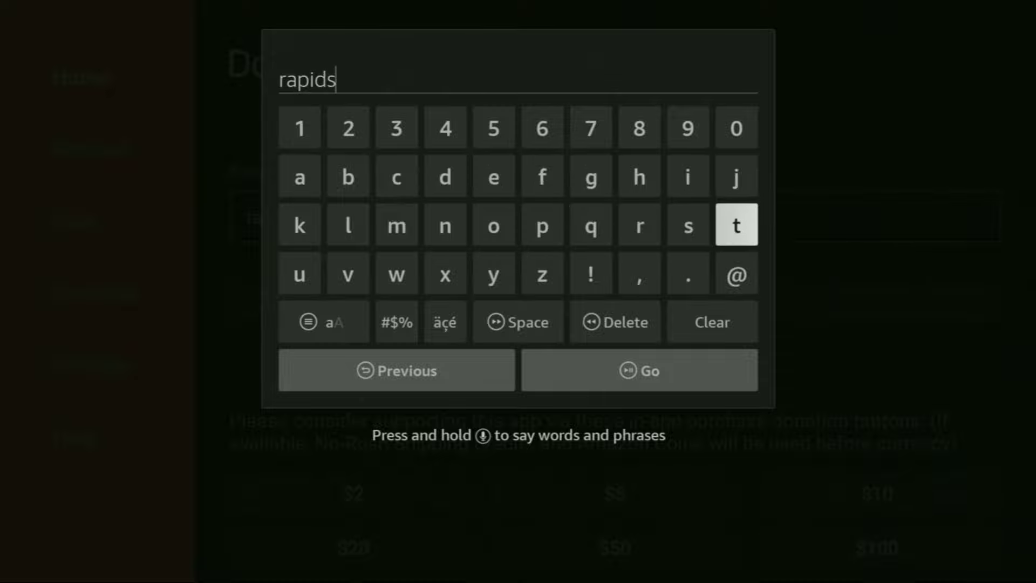
{"action": "key", "text": "Return"}
{"action": "key", "text": "Left"}
Extend the address to 'rapidstreamz'
{"action": "key", "text": "Left"}
{"action": "key", "text": "Left"}
{"action": "key", "text": "Right"}
{"action": "key", "text": "Return"}
{"action": "key", "text": "Left"}
{"action": "key", "text": "Left"}
{"action": "key", "text": "Left"}
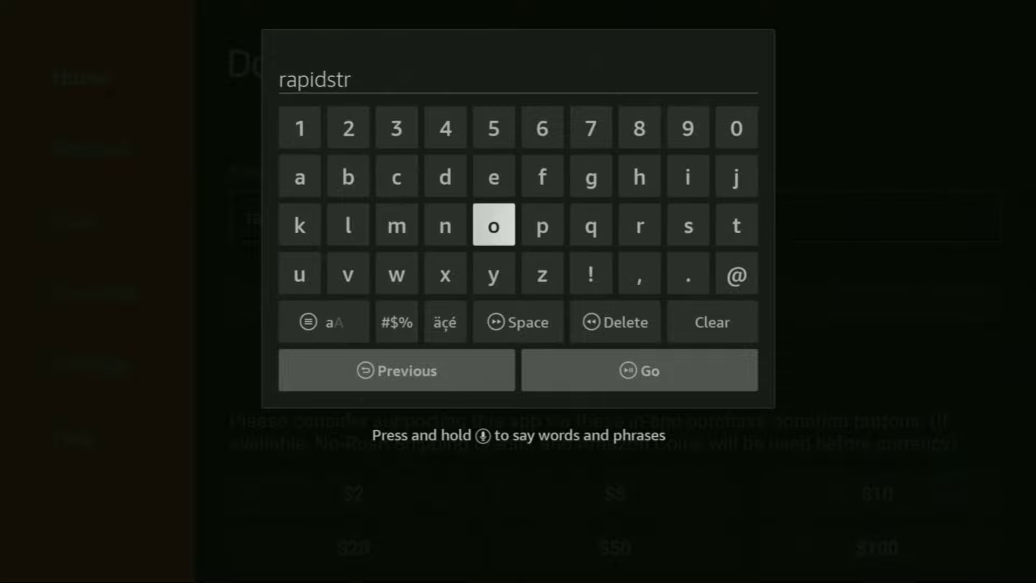
{"action": "key", "text": "Up"}
{"action": "key", "text": "Return"}
{"action": "key", "text": "Left"}
{"action": "key", "text": "Left"}
{"action": "key", "text": "Left"}
{"action": "key", "text": "Left"}
{"action": "key", "text": "Return"}
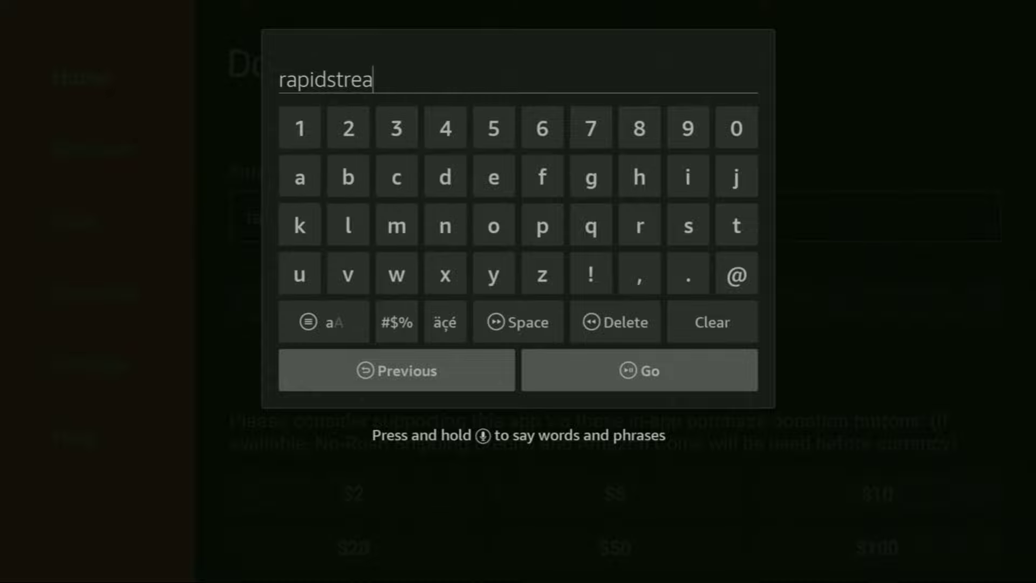
{"action": "key", "text": "Down"}
{"action": "key", "text": "Right"}
{"action": "key", "text": "Right"}
{"action": "key", "text": "Return"}
{"action": "key", "text": "Down"}
{"action": "key", "text": "Right"}
{"action": "key", "text": "Right"}
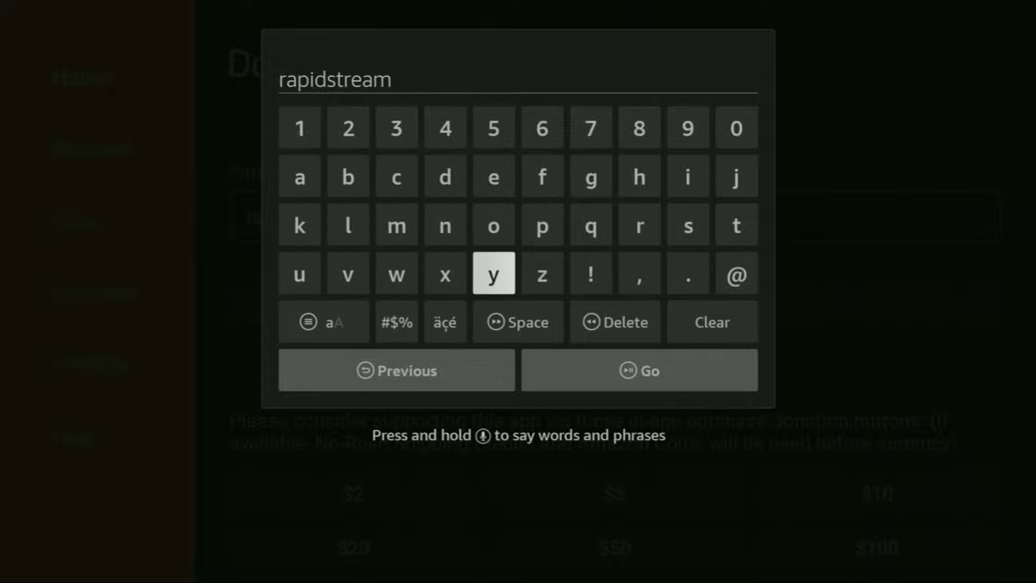
{"action": "key", "text": "Right"}
Add '.co' to complete the address rapidstreamz.co, ready to submit
{"action": "key", "text": "Return"}
{"action": "key", "text": "Right"}
{"action": "key", "text": "Right"}
{"action": "key", "text": "Right"}
{"action": "key", "text": "Return"}
{"action": "key", "text": "Up"}
{"action": "key", "text": "Up"}
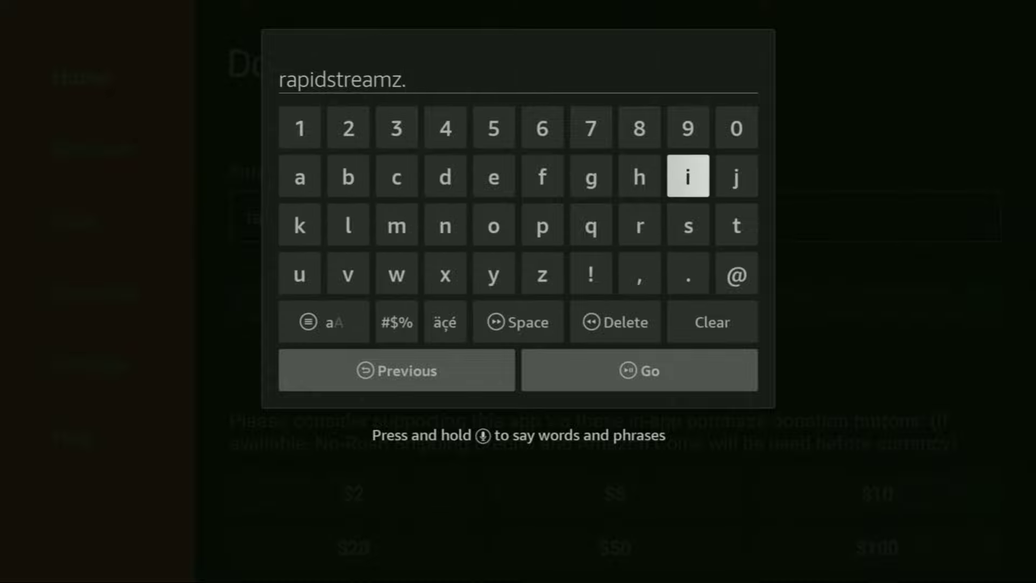
{"action": "key", "text": "Left"}
{"action": "key", "text": "Left"}
{"action": "key", "text": "Left"}
{"action": "key", "text": "Left"}
{"action": "key", "text": "Left"}
{"action": "key", "text": "Left"}
{"action": "key", "text": "Return"}
{"action": "key", "text": "Down"}
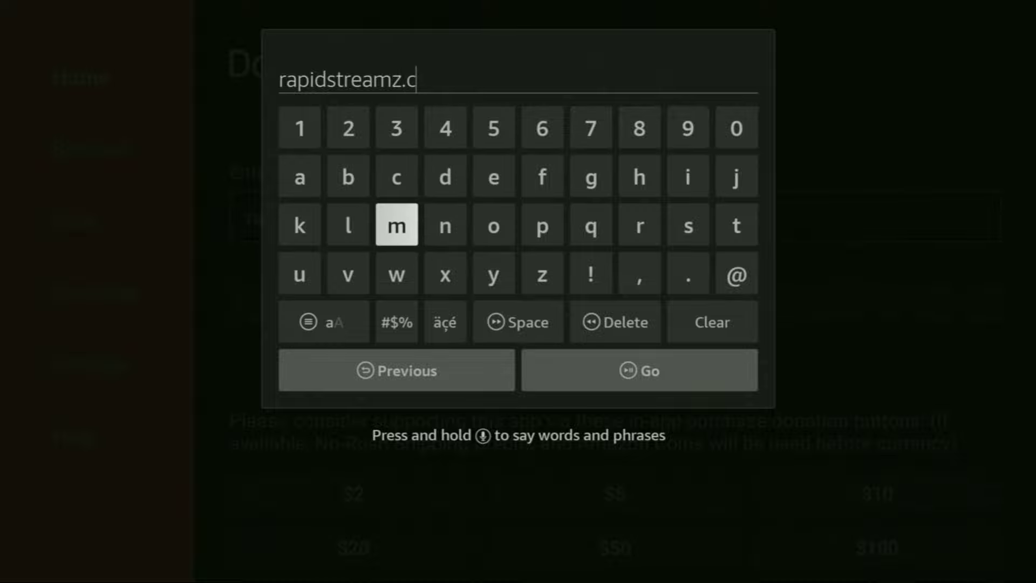
{"action": "key", "text": "Right"}
{"action": "key", "text": "Right"}
{"action": "key", "text": "Return"}
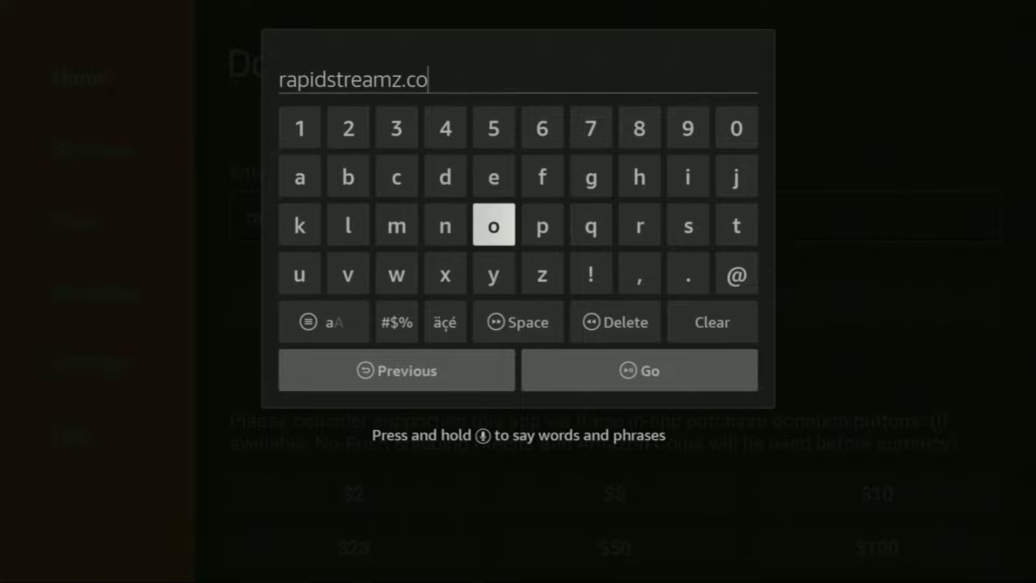
{"action": "key", "text": "Down"}
{"action": "key", "text": "Down"}
{"action": "key", "text": "Down"}
{"action": "key", "text": "Right"}
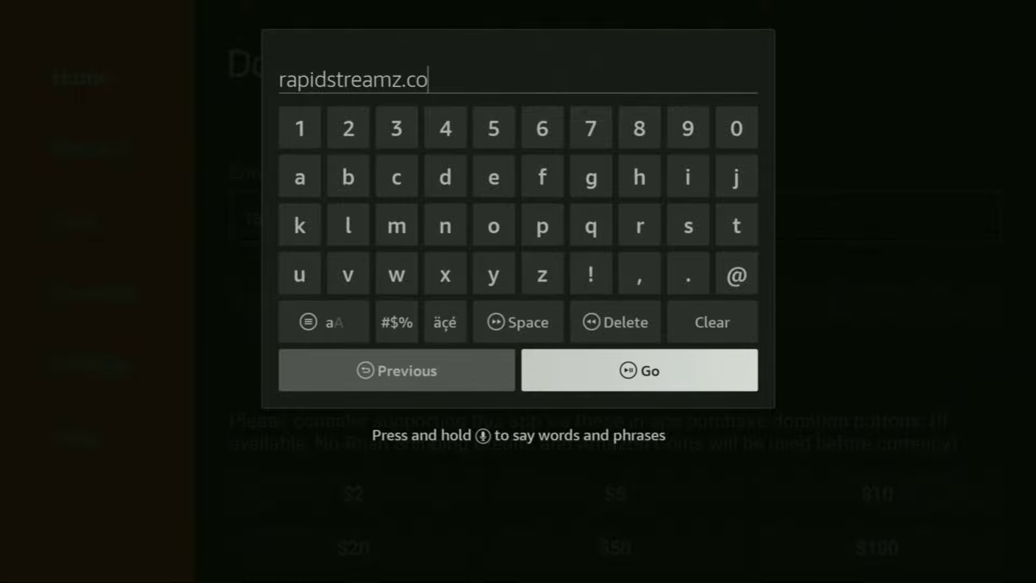
Load rapidstreamz.co and download the Rapid Streamz APK as RapidStreamz_2.apk
{"action": "key", "text": "Return"}
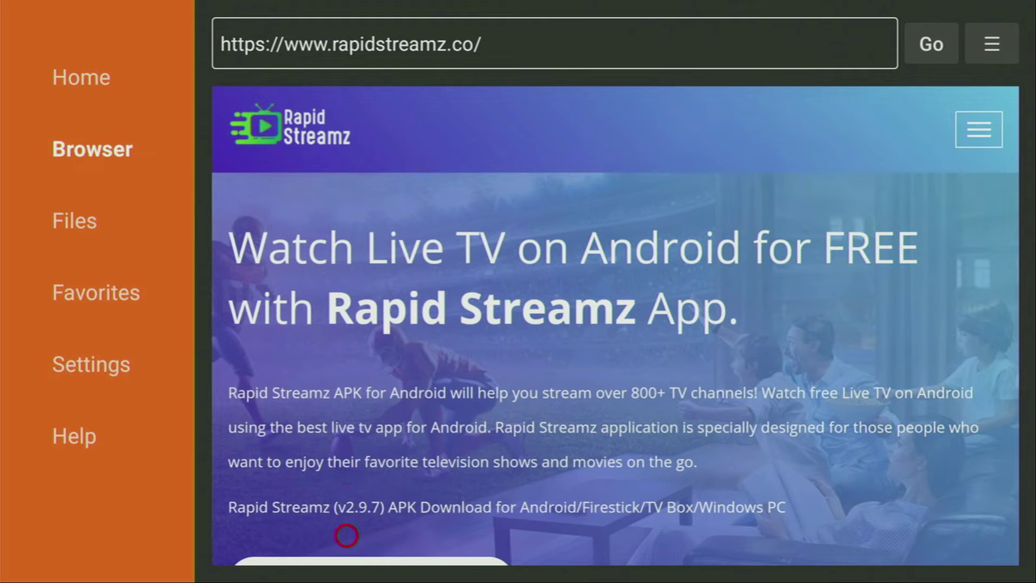
{"action": "scroll", "coordinate": [347, 543], "scroll_direction": "down", "scroll_amount": 3}
{"action": "scroll", "coordinate": [347, 544], "scroll_direction": "down", "scroll_amount": 1}
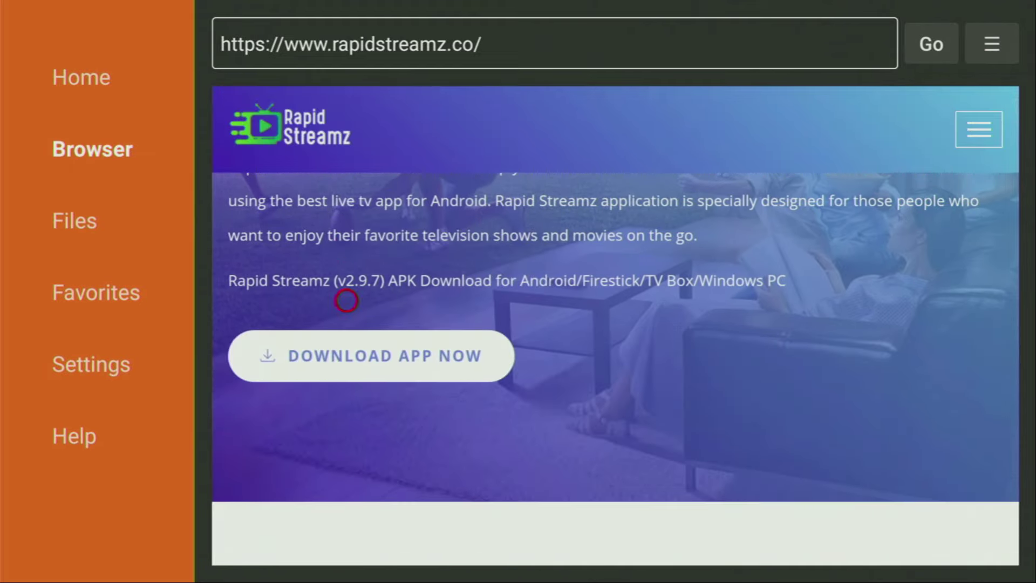
{"action": "left_click", "coordinate": [347, 382]}
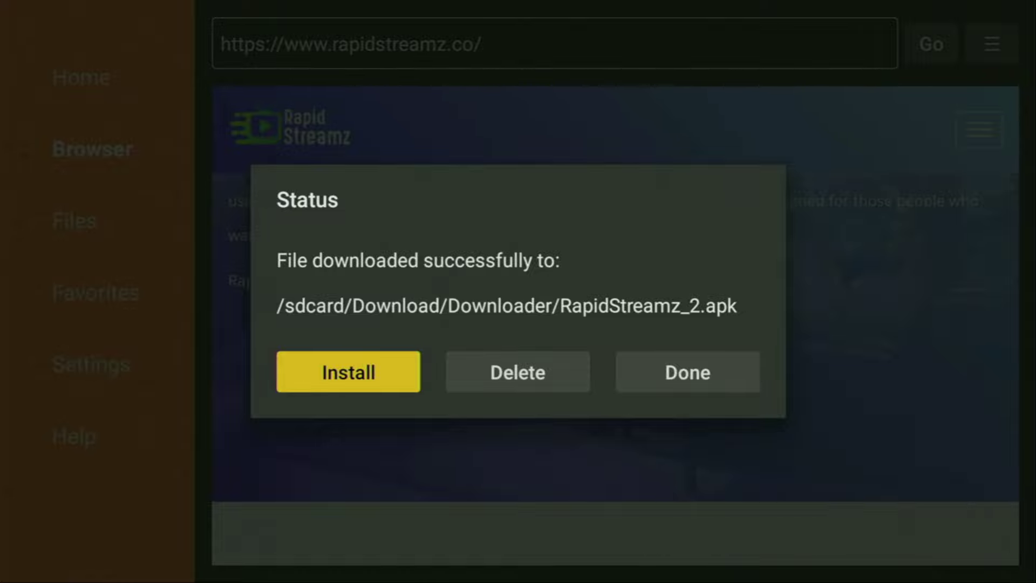
Delete the RapidStreamz_2.apk file and confirm the deletion
{"action": "key", "text": "Right"}
{"action": "key", "text": "Return"}
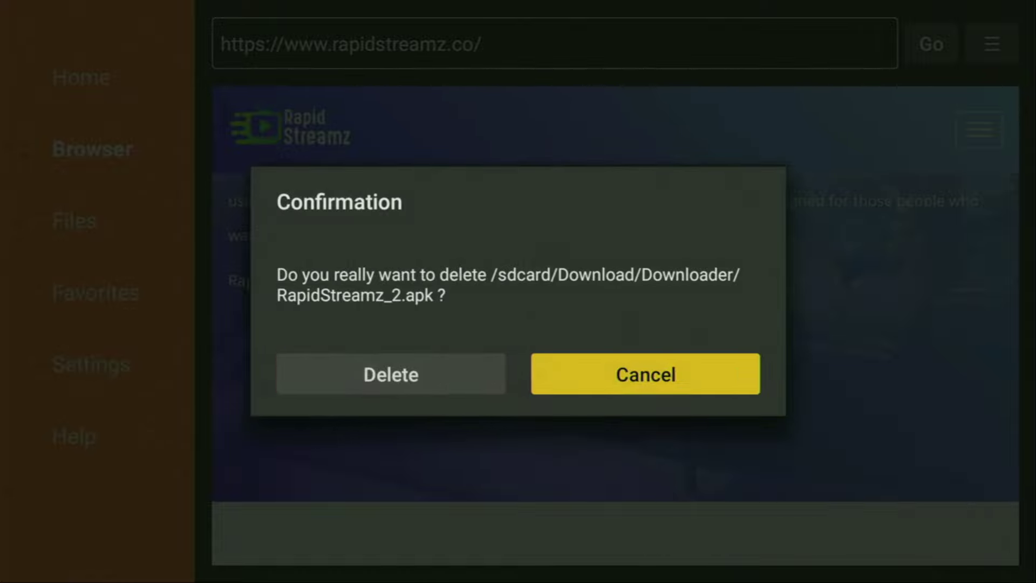
{"action": "key", "text": "Left"}
{"action": "key", "text": "Return"}
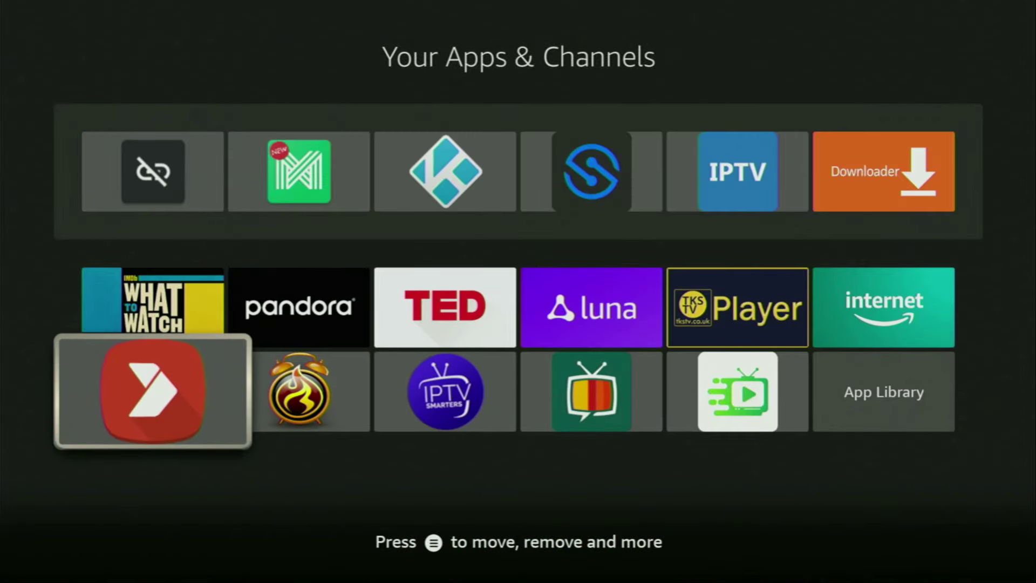
Move the Rapid Streamz tile to the front of Your Apps & Channels using its Menu options
{"action": "key", "text": "Right"}
{"action": "key", "text": "Right"}
{"action": "key", "text": "Right"}
{"action": "key", "text": "Right"}
{"action": "key", "text": "Right"}
{"action": "key", "text": "Left"}
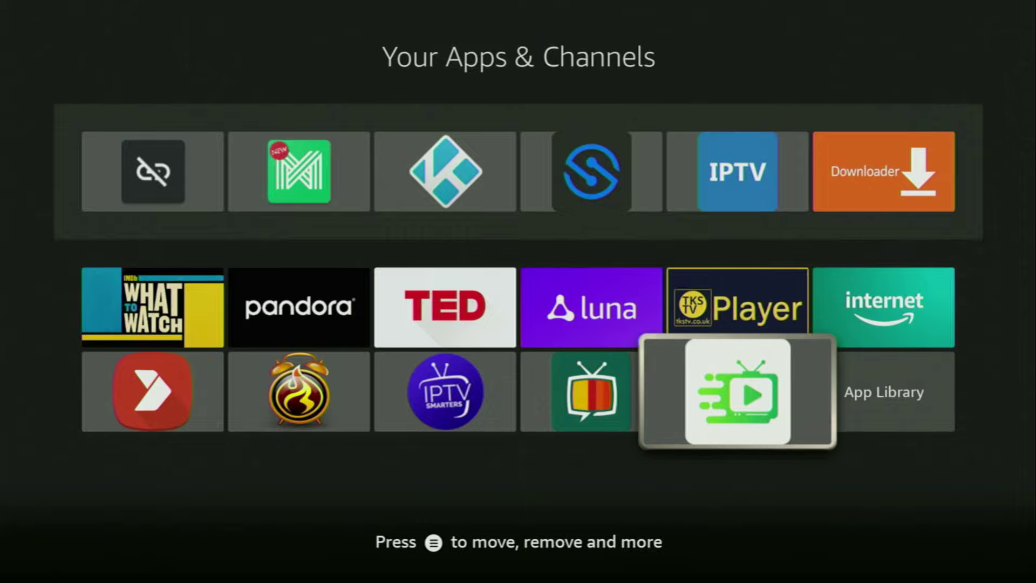
{"action": "key", "text": "Menu"}
{"action": "key", "text": "Down"}
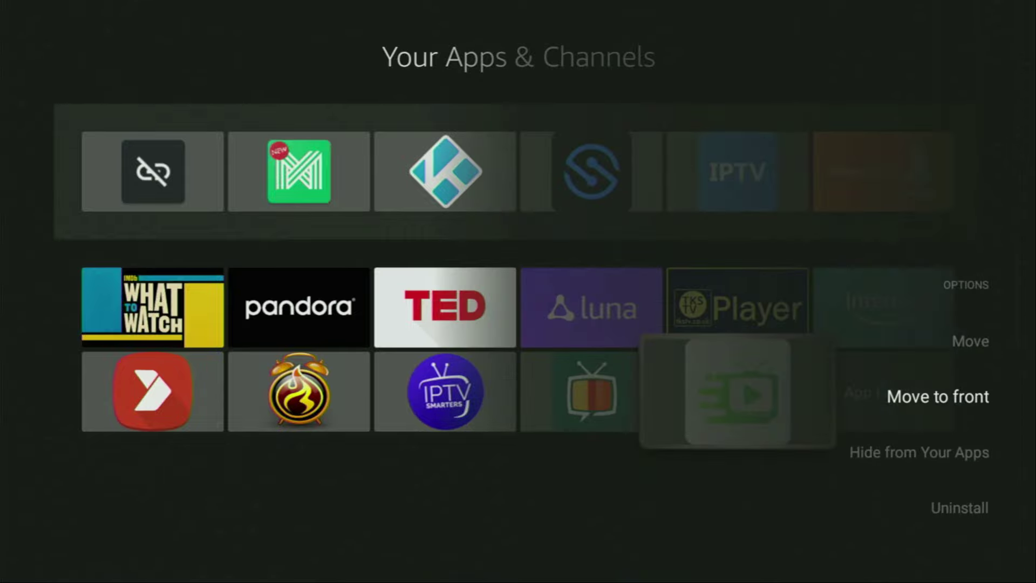
{"action": "key", "text": "Return"}
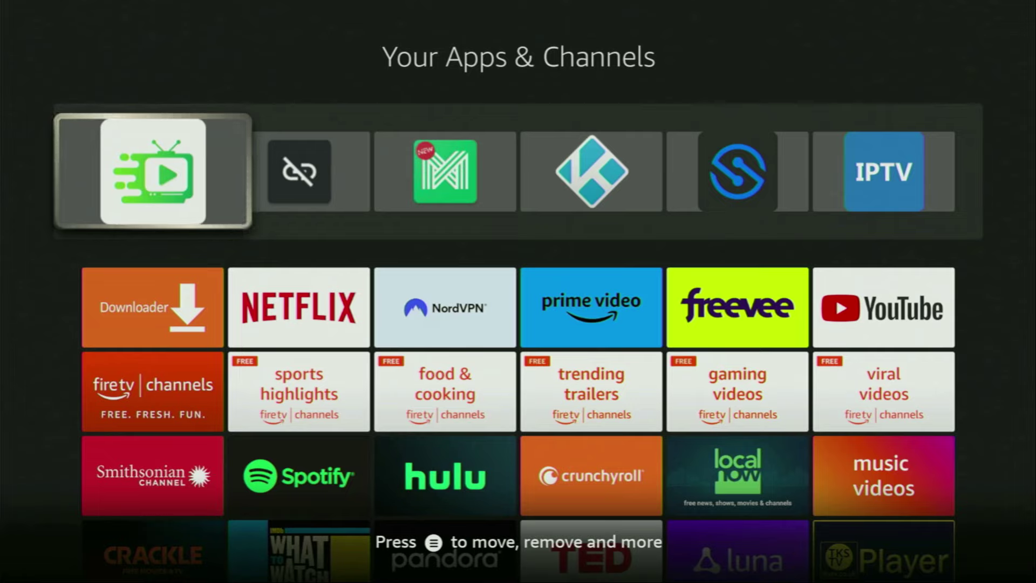
{"action": "key", "text": "Down"}
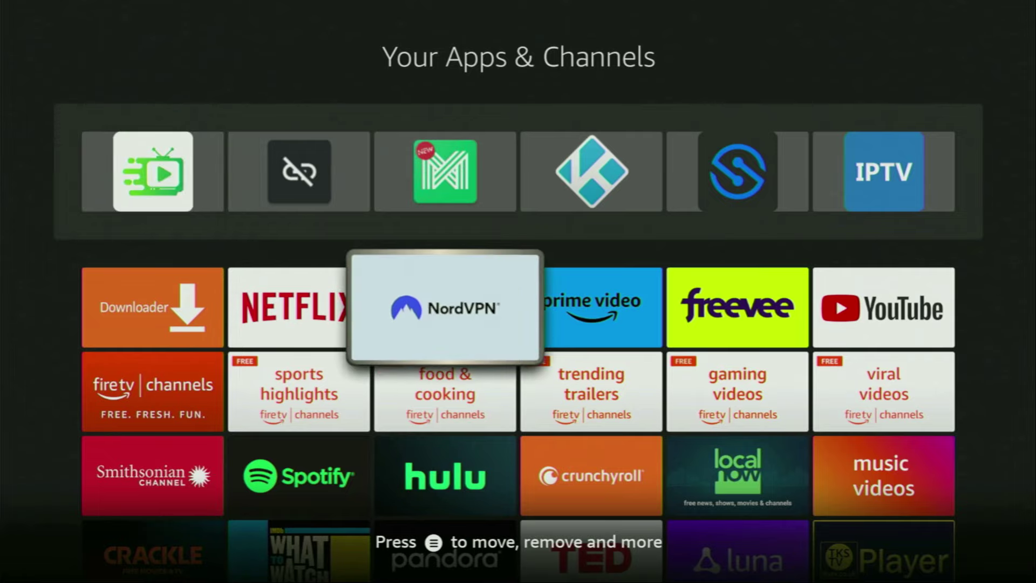